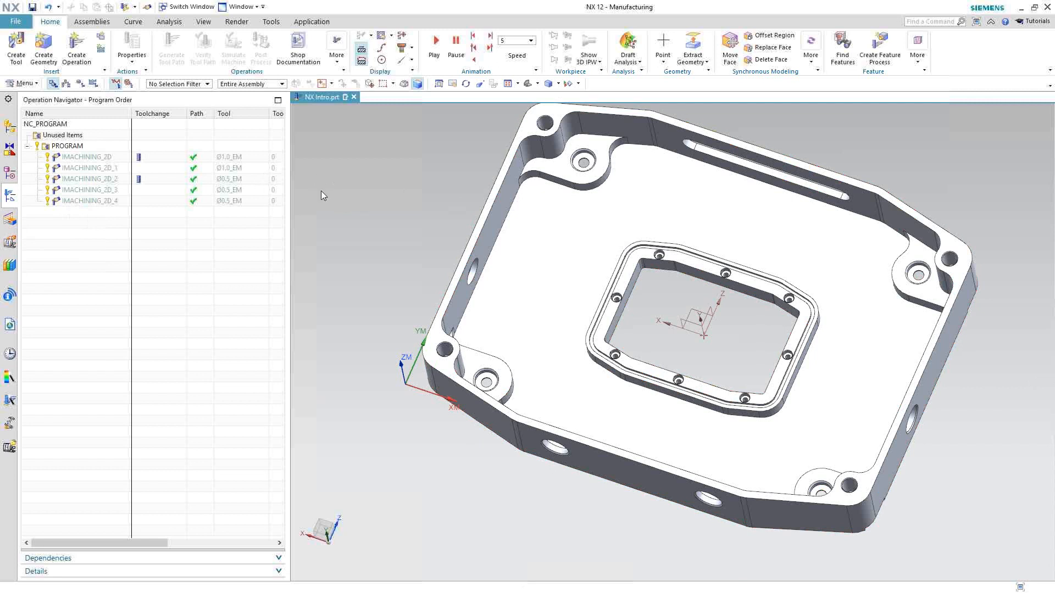
# Create an iMachining 2D operation under PROGRAM with the Ø1.0_EM tool and the WORKPIECE geometry.
pyautogui.click(76, 55)
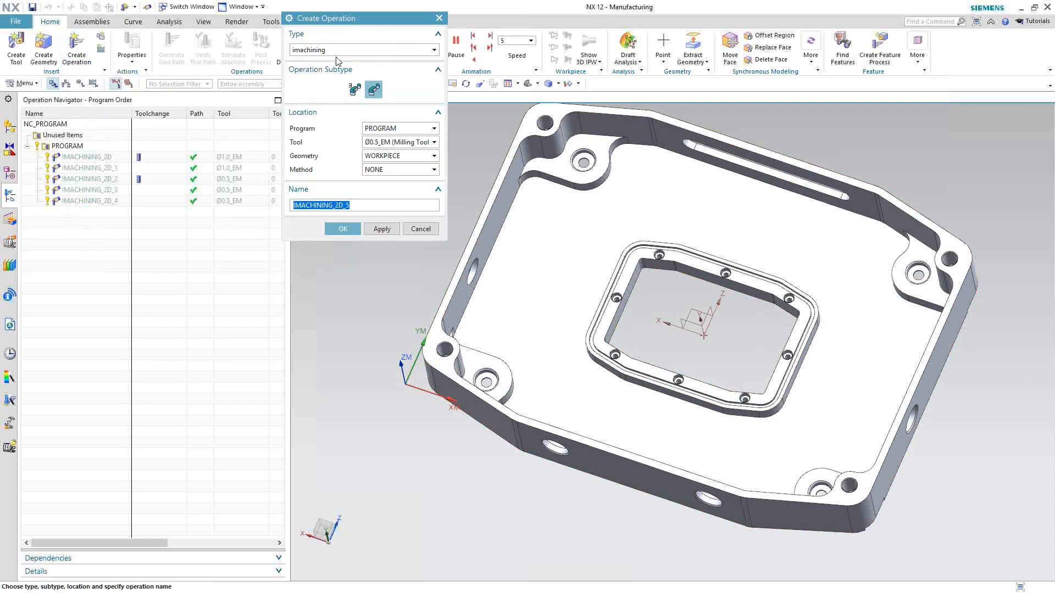
pyautogui.click(423, 51)
pyautogui.click(406, 50)
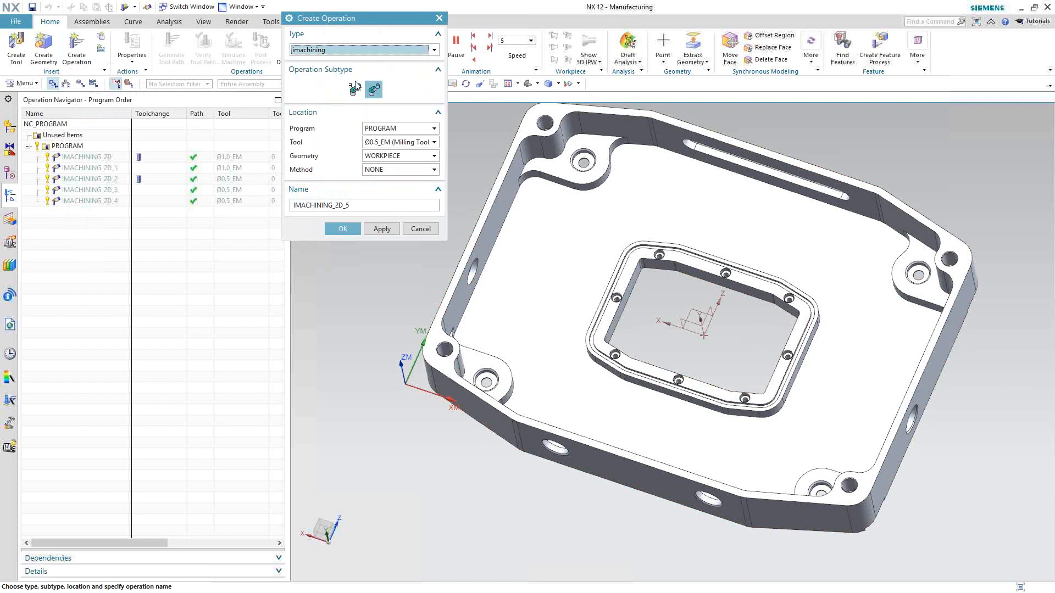
pyautogui.moveTo(374, 88)
pyautogui.click(435, 142)
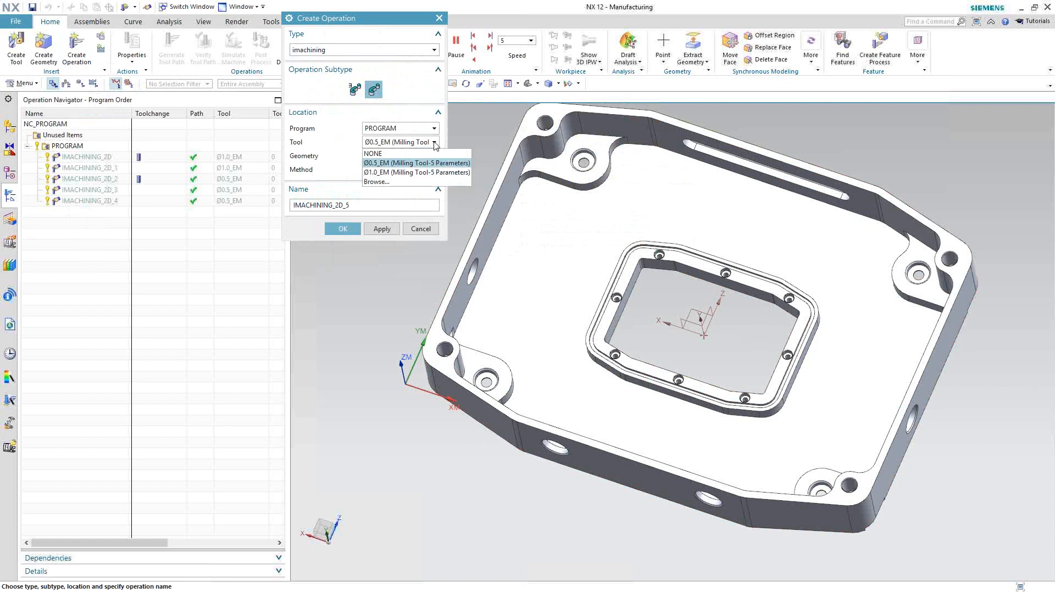
pyautogui.click(396, 164)
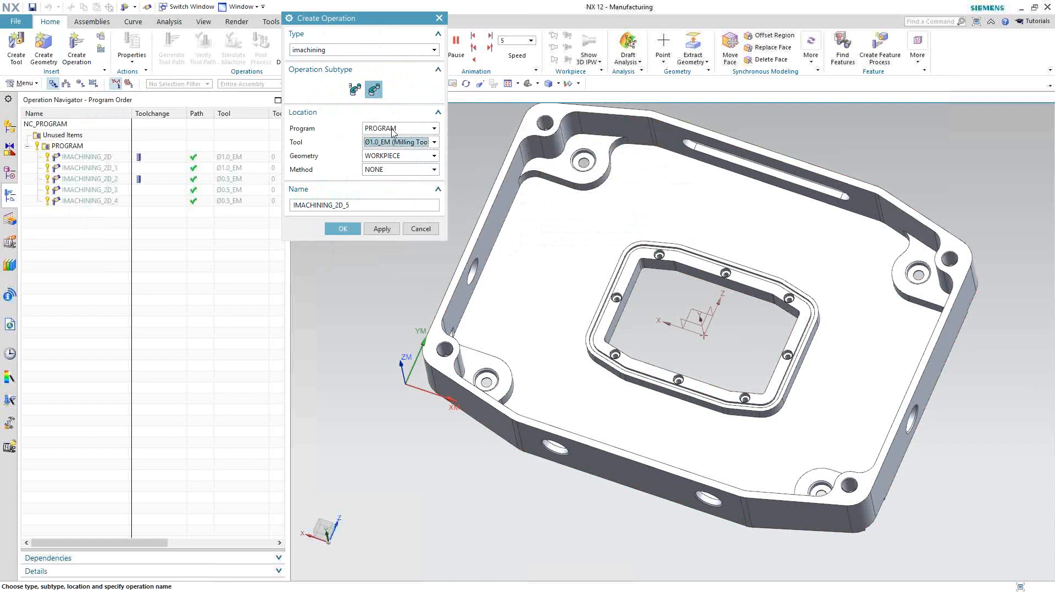
pyautogui.click(381, 228)
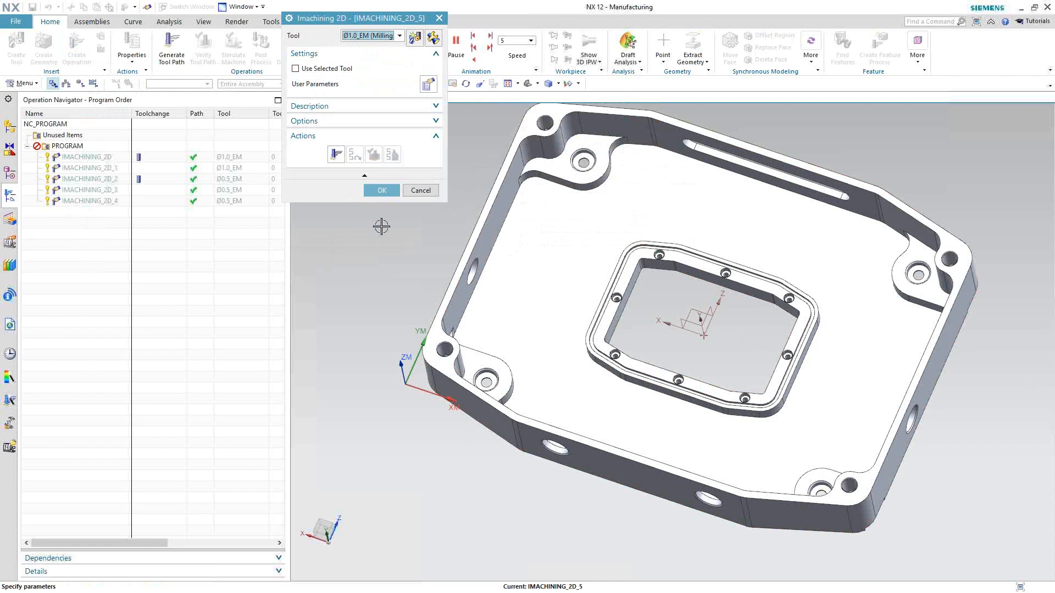
pyautogui.moveTo(342, 18); pyautogui.dragTo(367, 98)
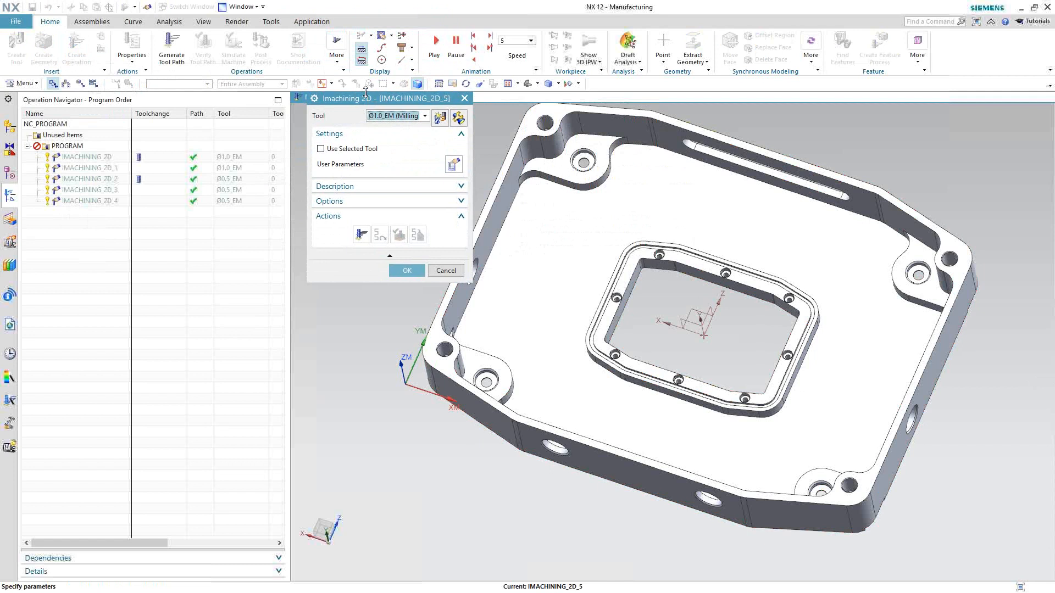
# Set the operation's technology to iRough in its user parameters and check the machine, workpiece material and machining level settings.
pyautogui.click(451, 163)
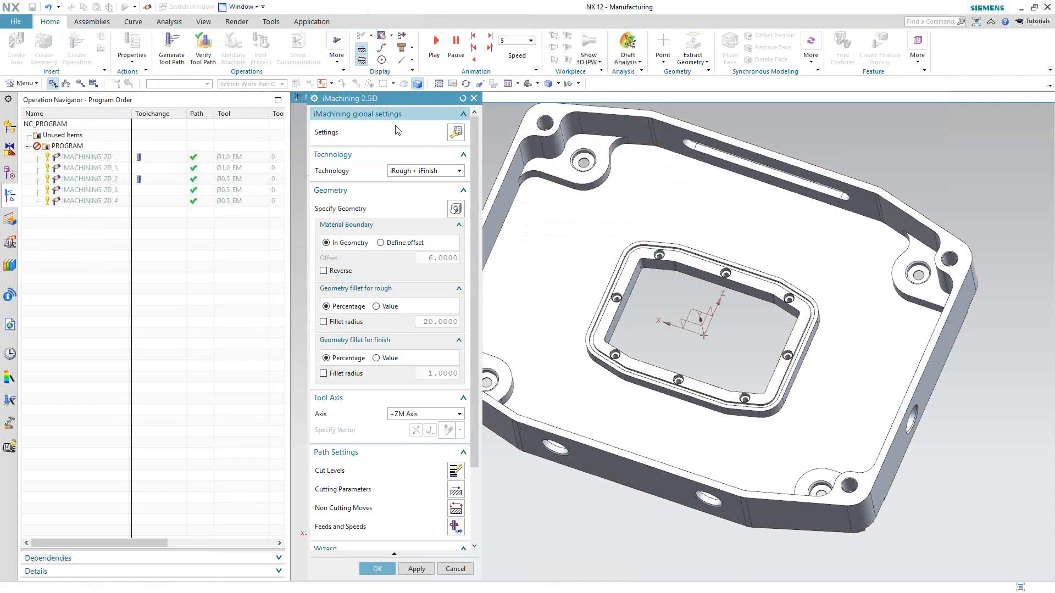
pyautogui.click(456, 172)
pyautogui.click(422, 196)
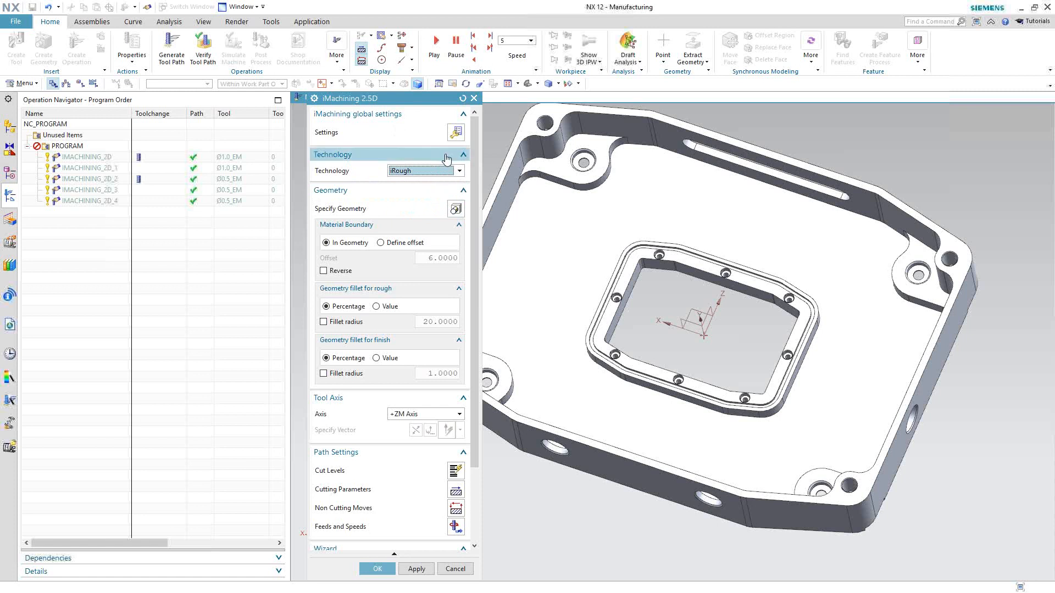
pyautogui.click(455, 133)
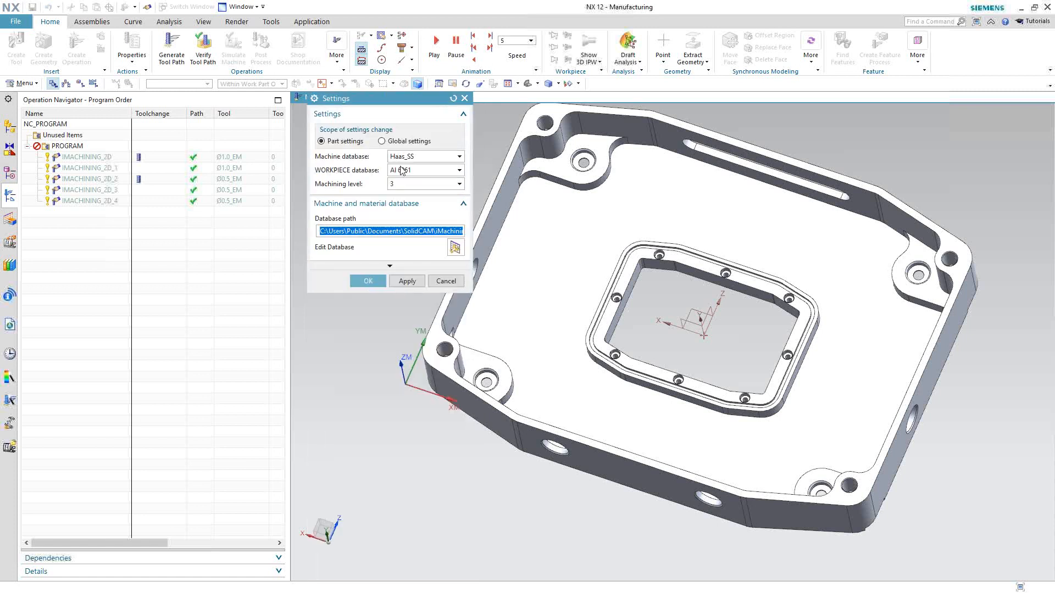
pyautogui.click(446, 281)
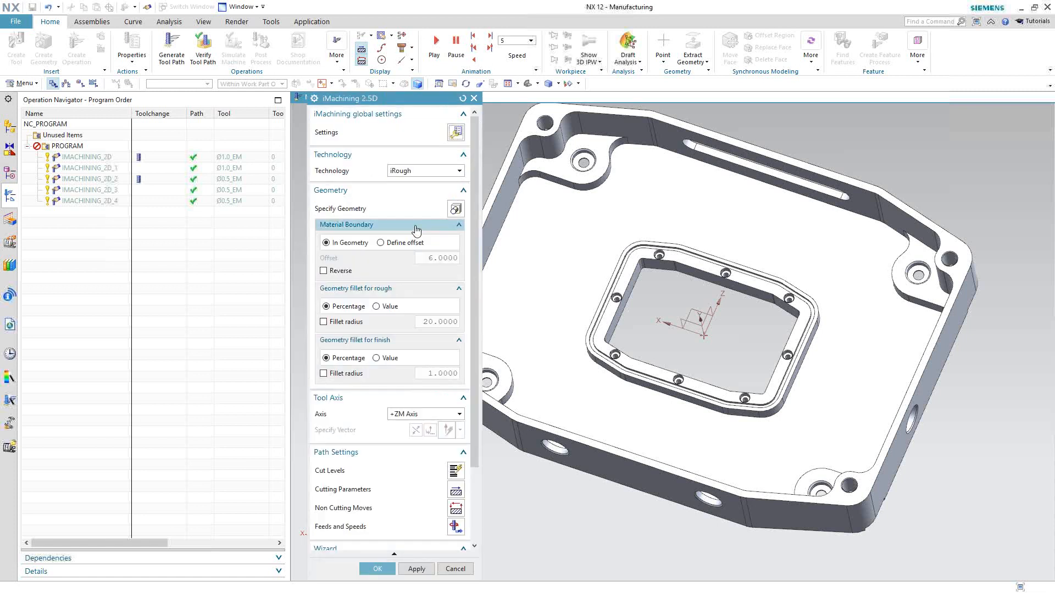
# Specify the closed tangent edge chain around the inside of the large pocket's upper wall as the machining geometry.
pyautogui.click(455, 209)
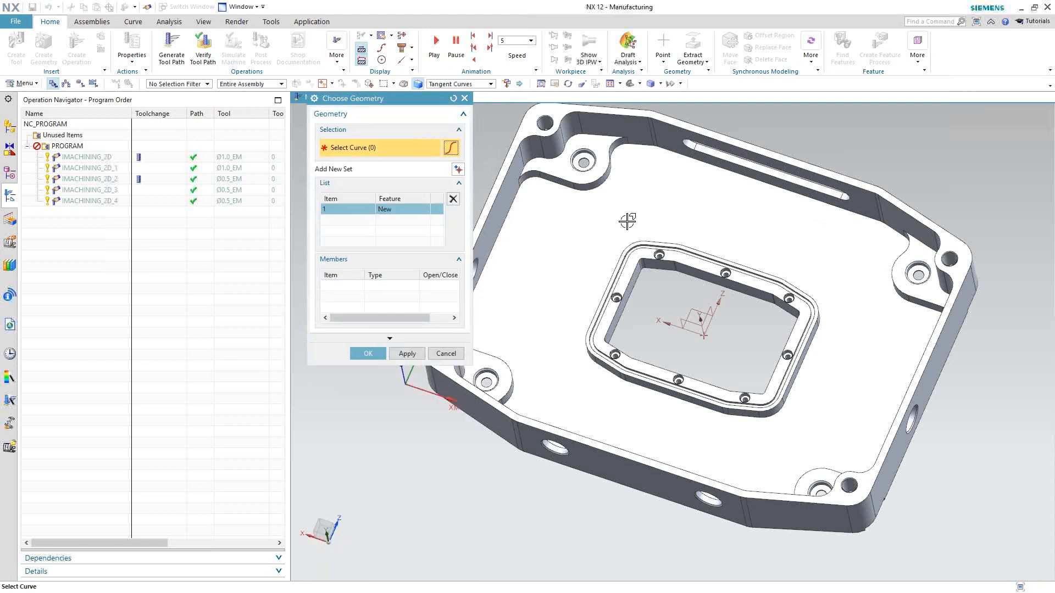
pyautogui.click(785, 164)
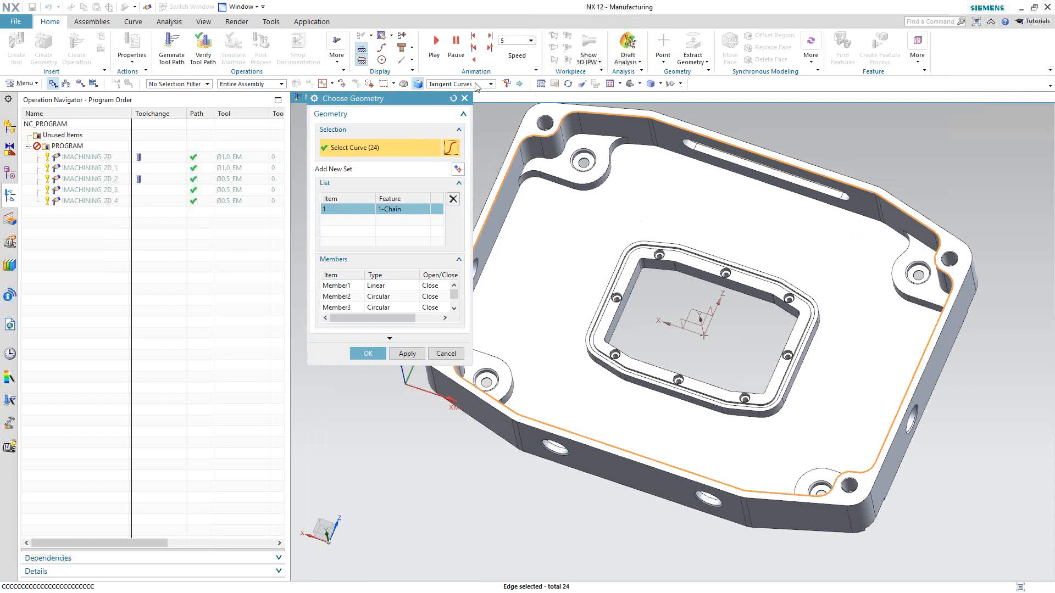
pyautogui.click(407, 353)
pyautogui.click(378, 355)
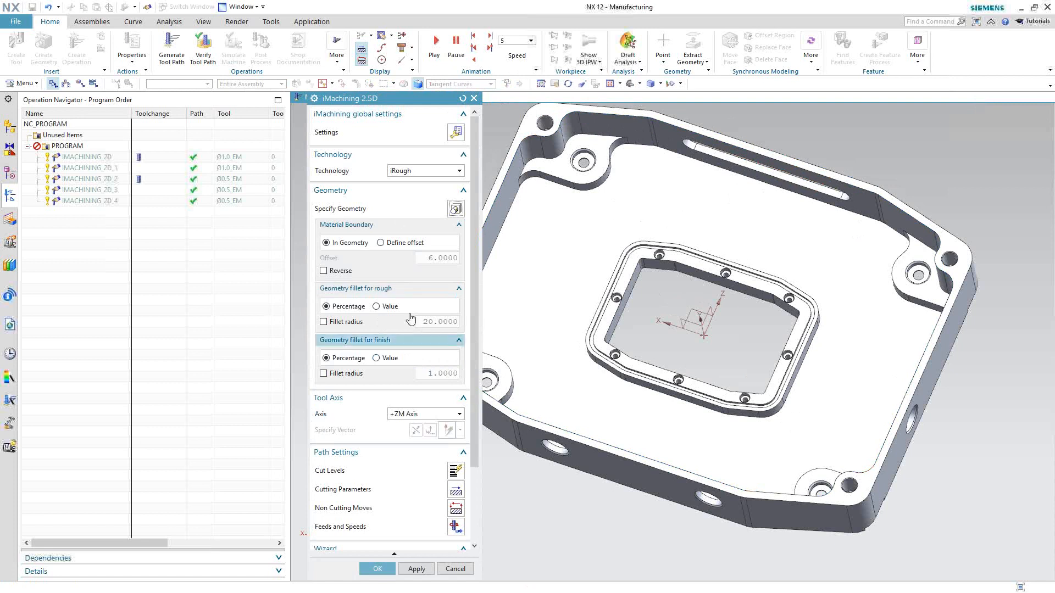
# Define the cut levels with a 0.15 clearance level, the part's top rim face as upper level and a corner boss face as depth.
pyautogui.click(453, 471)
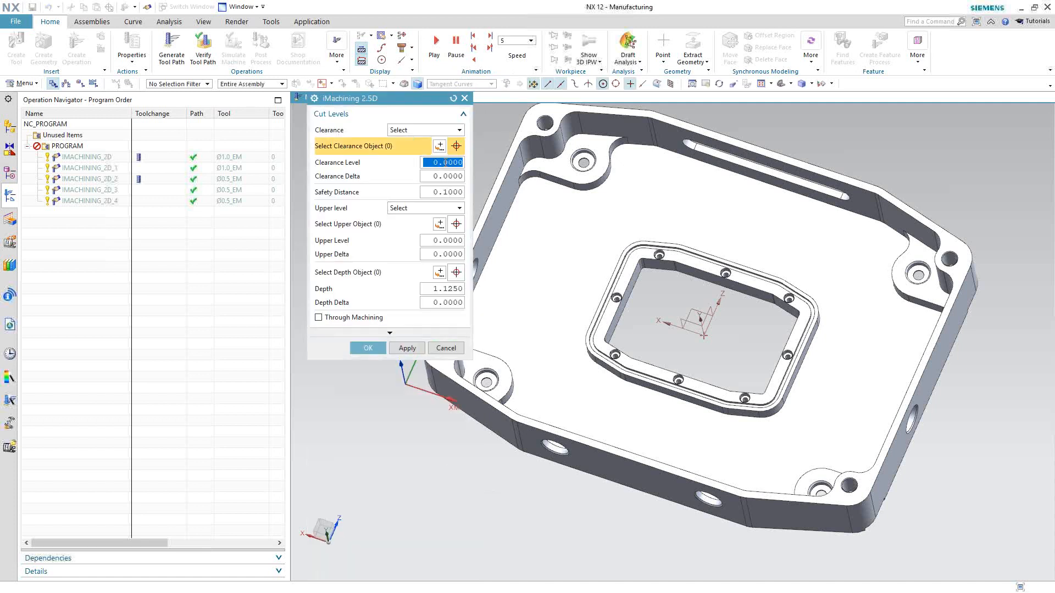
pyautogui.click(443, 162)
pyautogui.write('15')
pyautogui.click(385, 224)
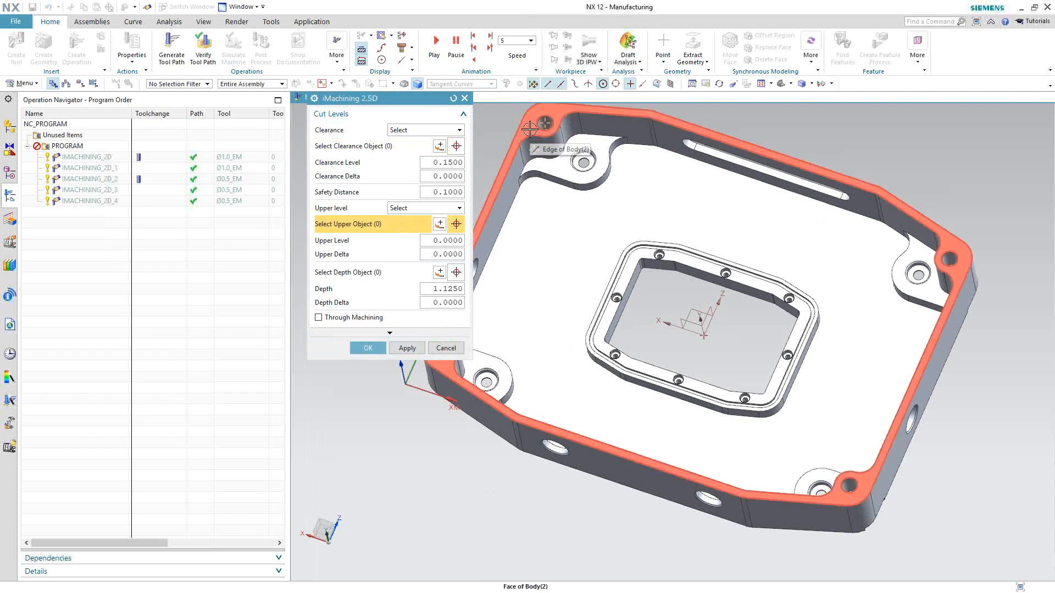
pyautogui.click(529, 128)
pyautogui.click(384, 273)
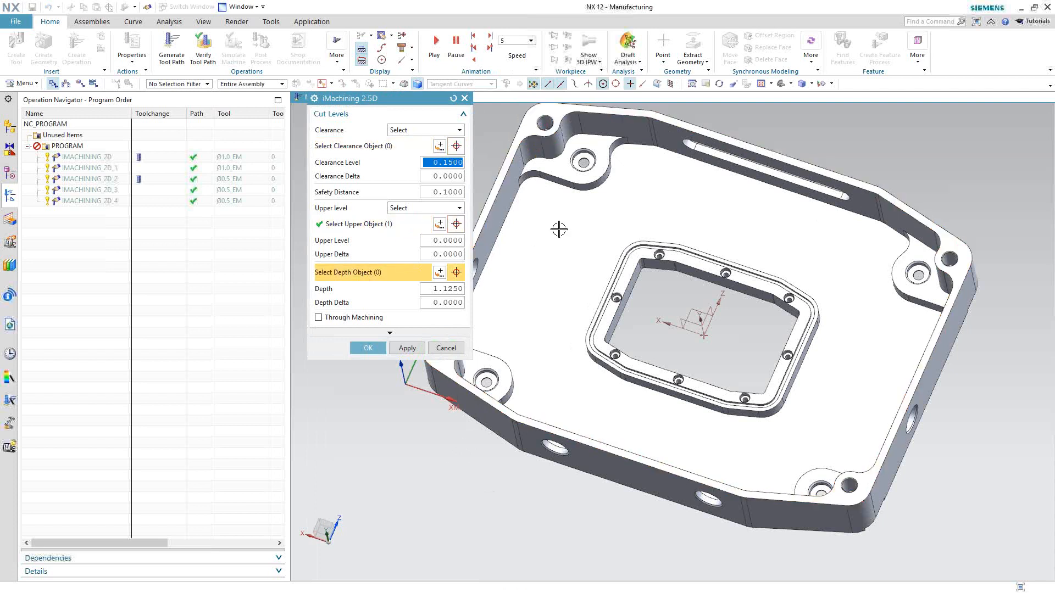
pyautogui.click(556, 175)
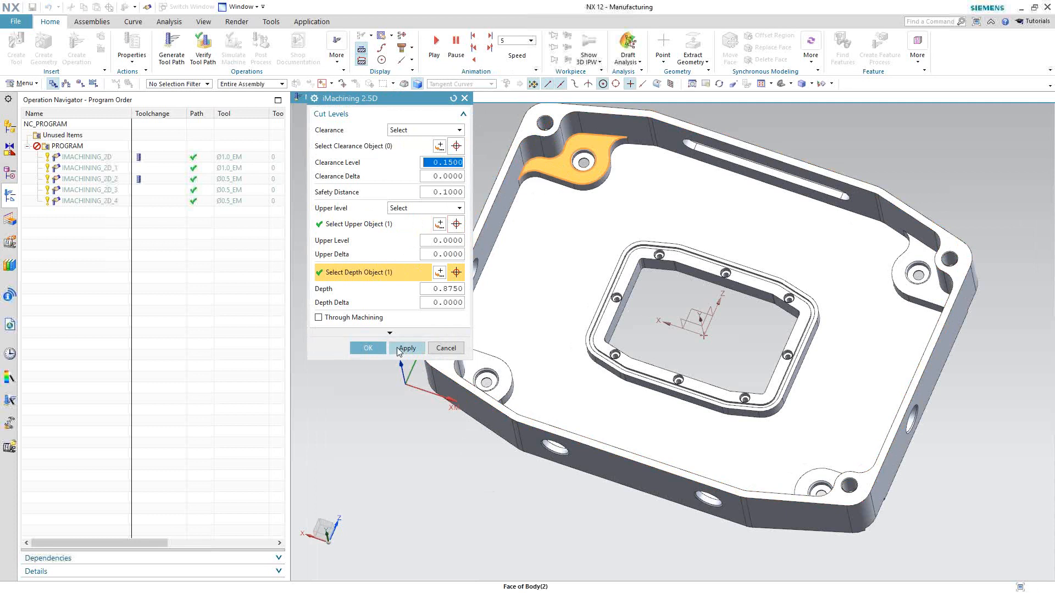
pyautogui.click(369, 349)
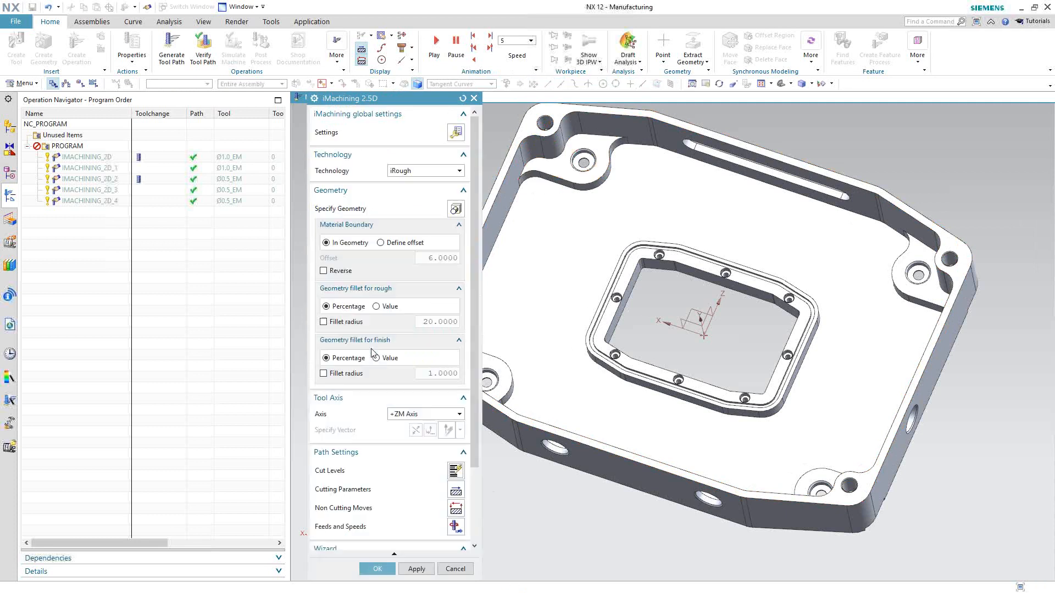
# Review the cutting parameters for offsets, cutting angles, morphing spiral controls, channels and arc fitting without changing them.
pyautogui.click(454, 490)
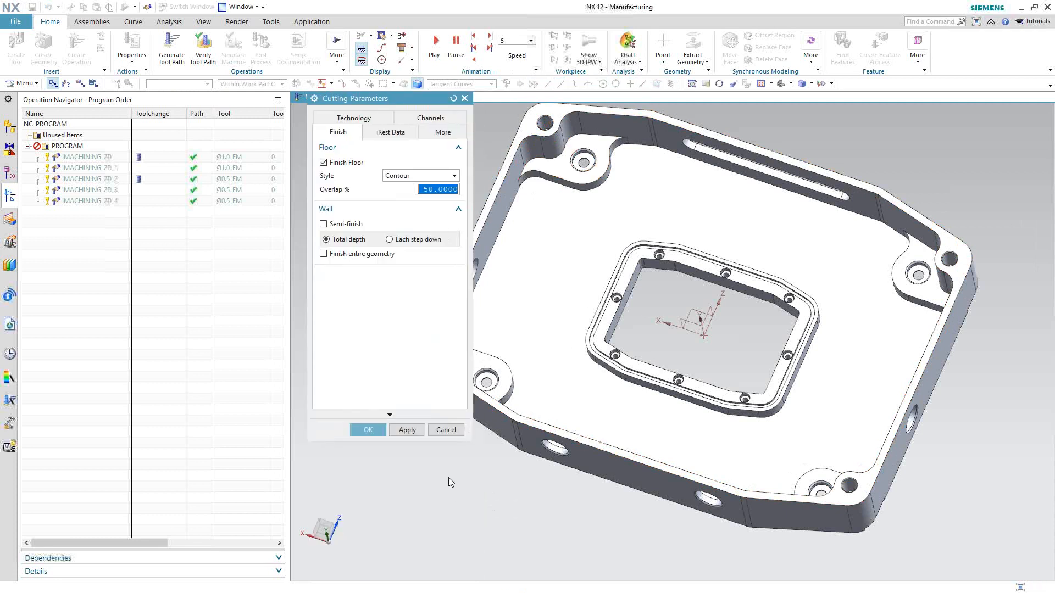
pyautogui.click(352, 118)
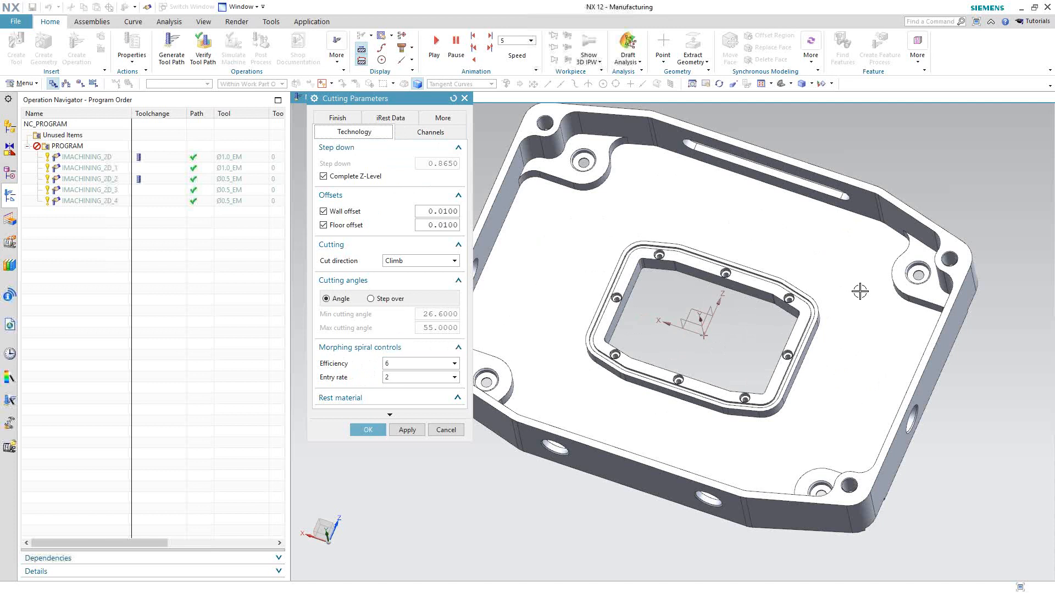
pyautogui.click(430, 133)
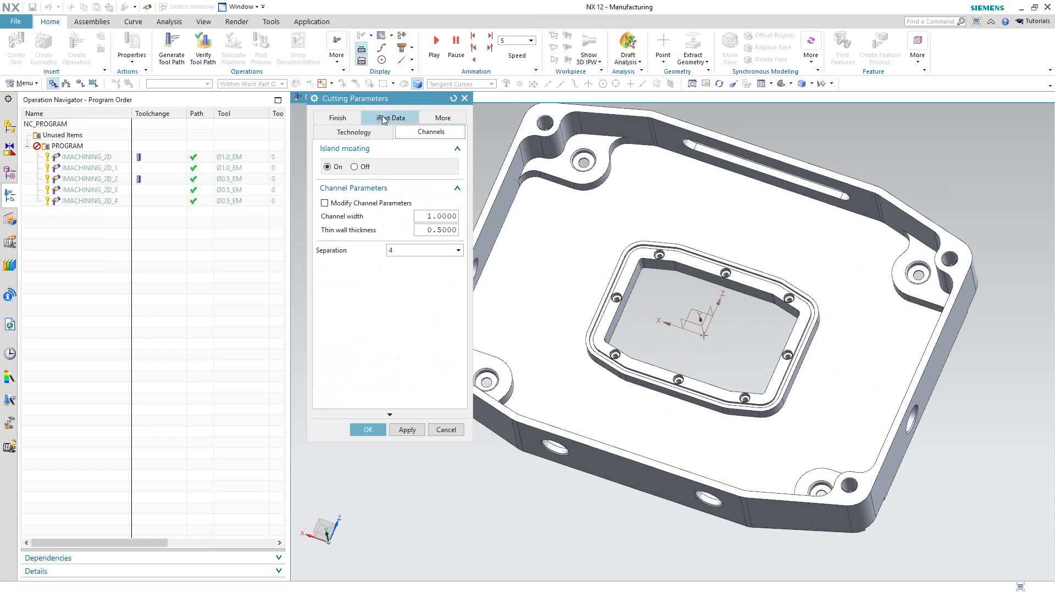
pyautogui.click(438, 118)
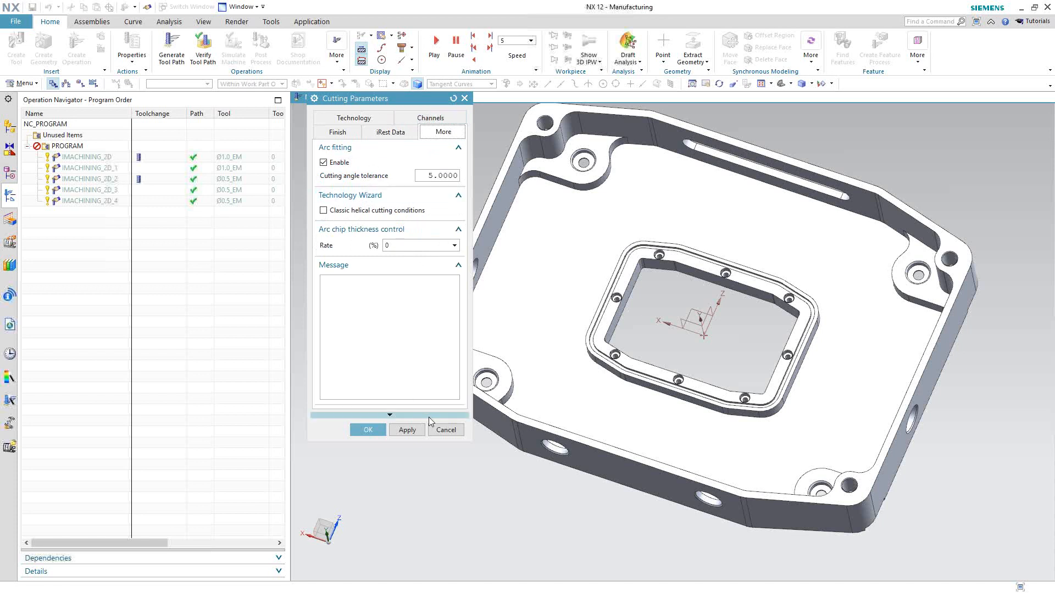
pyautogui.click(444, 430)
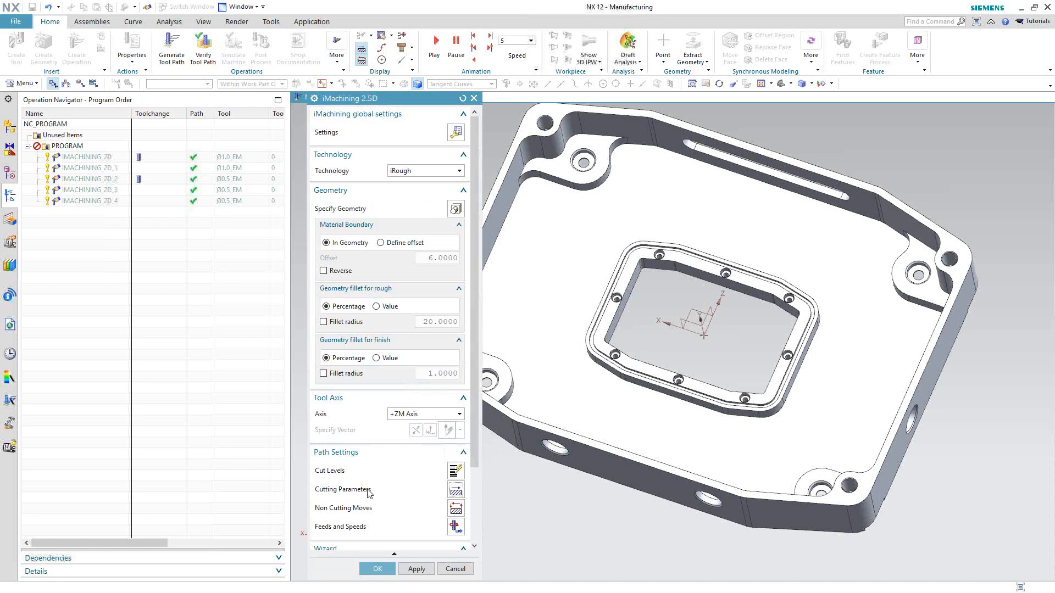
# Examine the non-cutting moves, including how center cutting affects the helical entry step down, and the pre-drilling options.
pyautogui.click(455, 509)
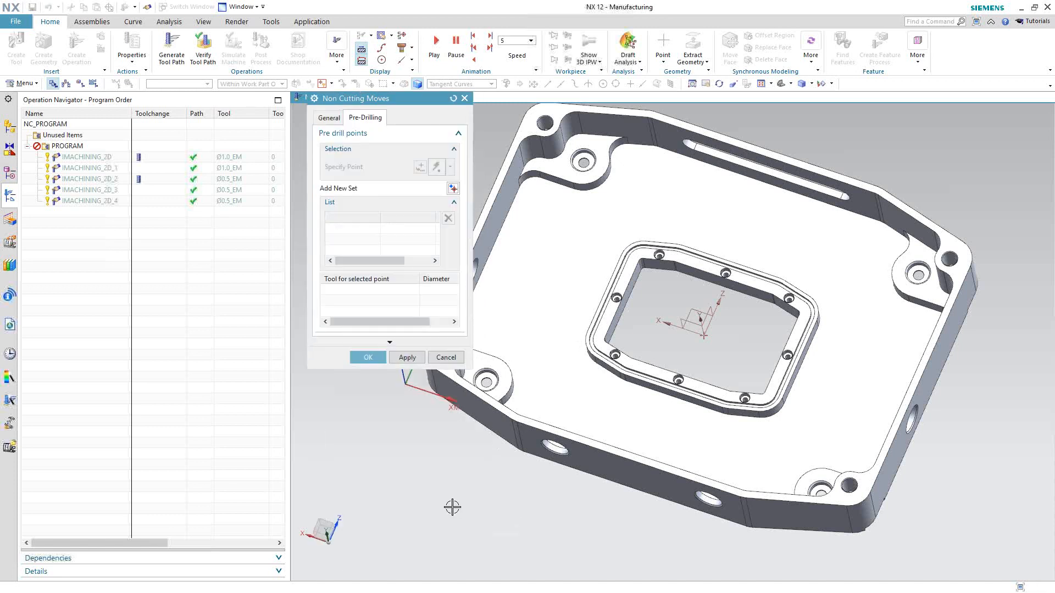
pyautogui.click(327, 118)
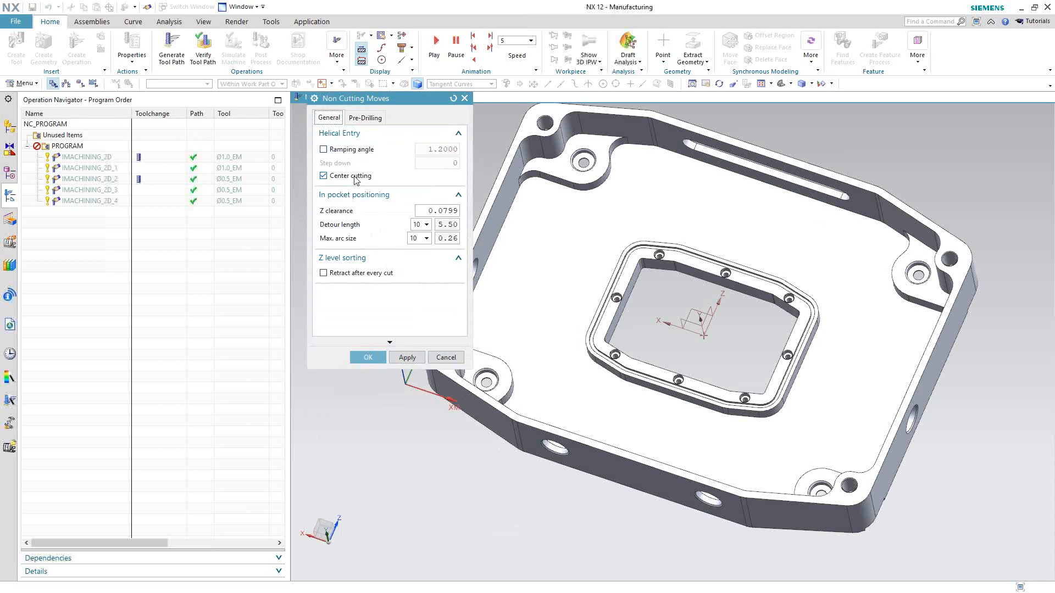
pyautogui.click(324, 176)
pyautogui.doubleClick(440, 164)
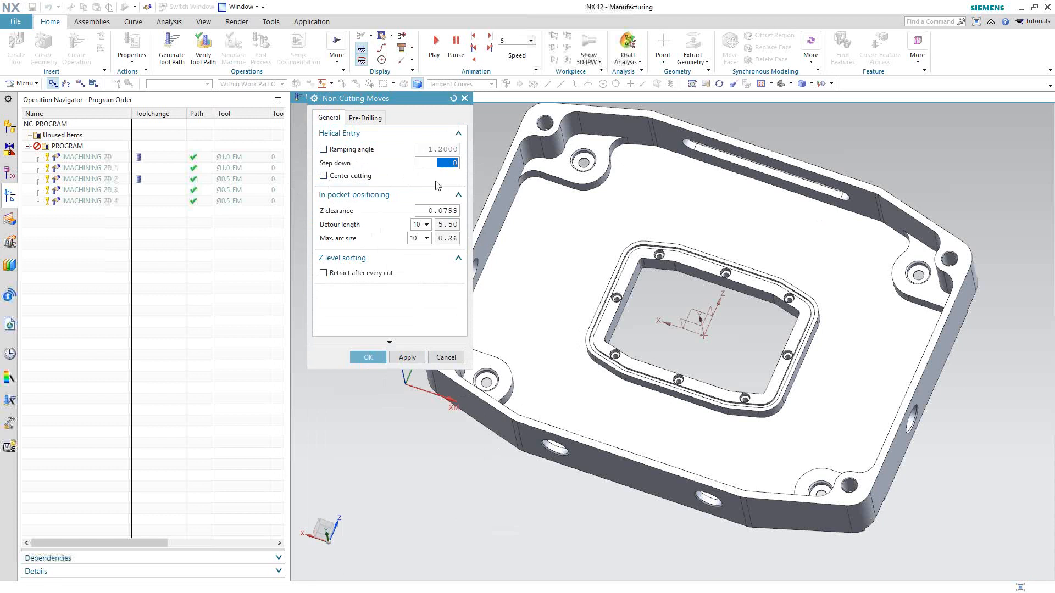
pyautogui.click(323, 176)
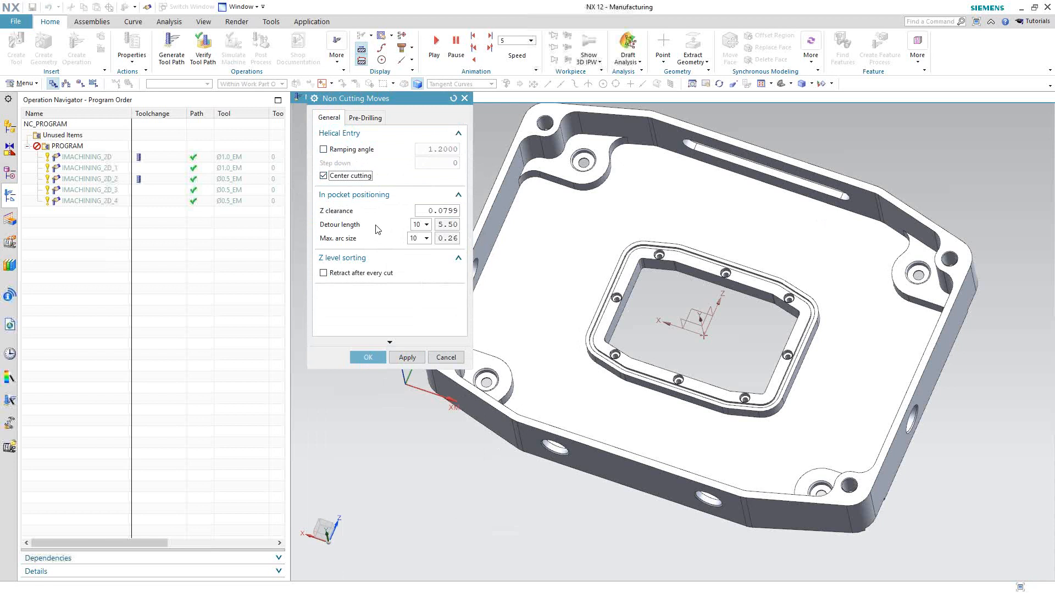
pyautogui.click(371, 121)
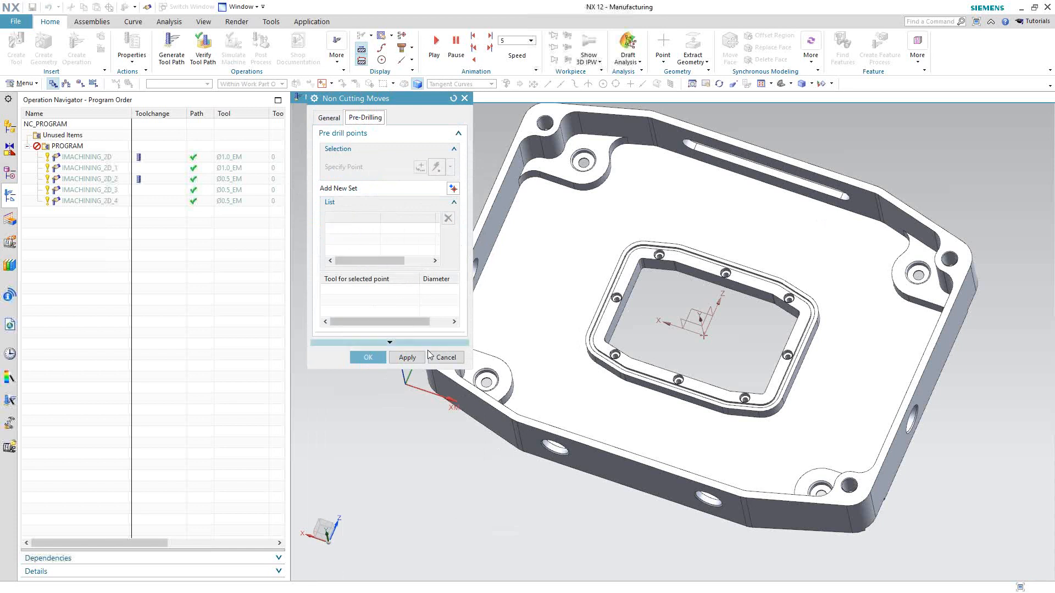
pyautogui.click(446, 357)
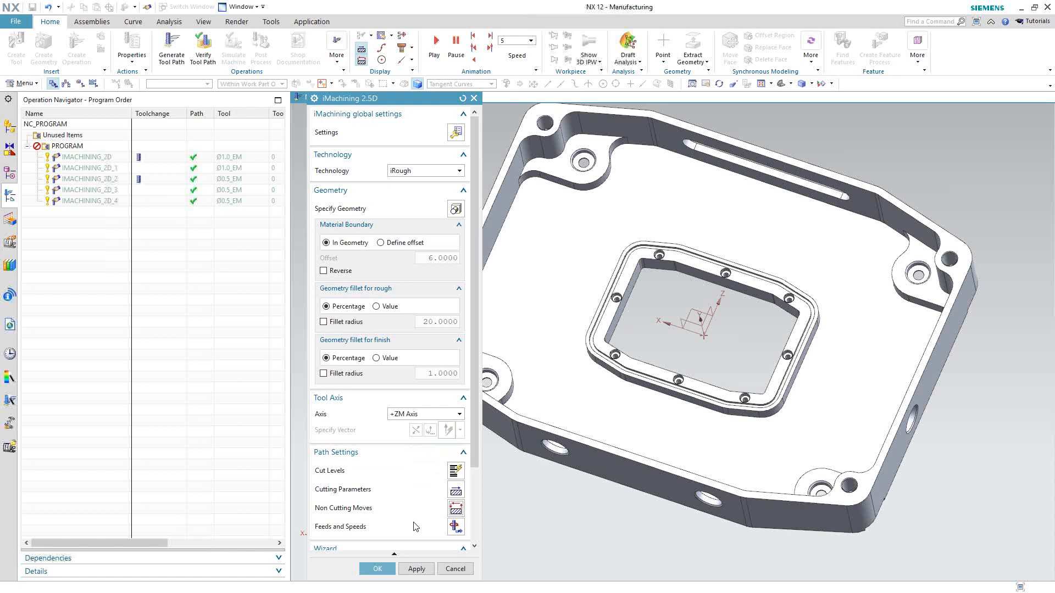
# Set the machining level to 8 in the Technology Wizard's cutting conditions.
pyautogui.scroll(-3, 409, 485)
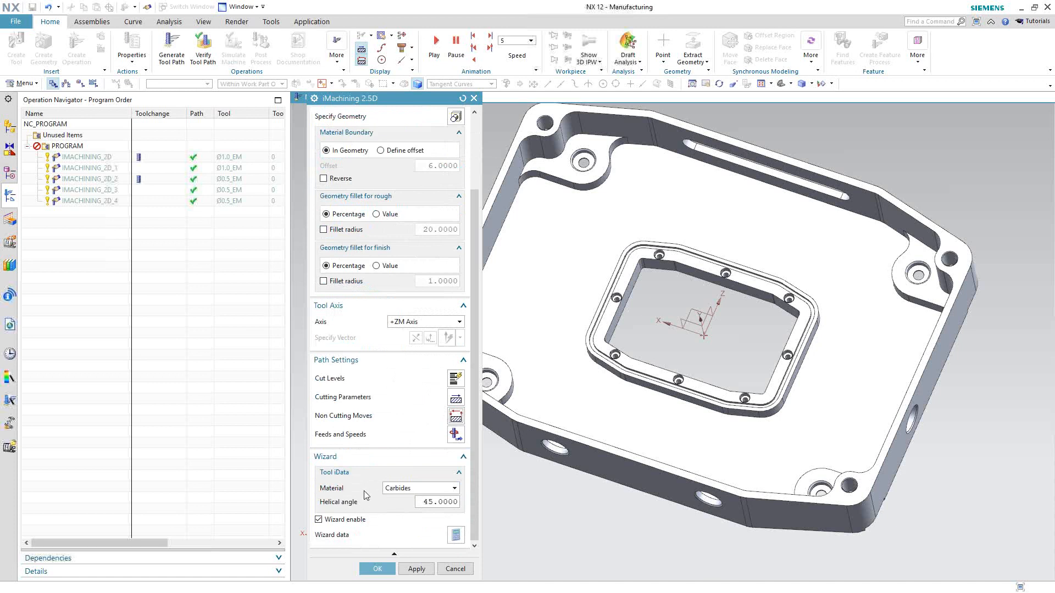
pyautogui.click(451, 537)
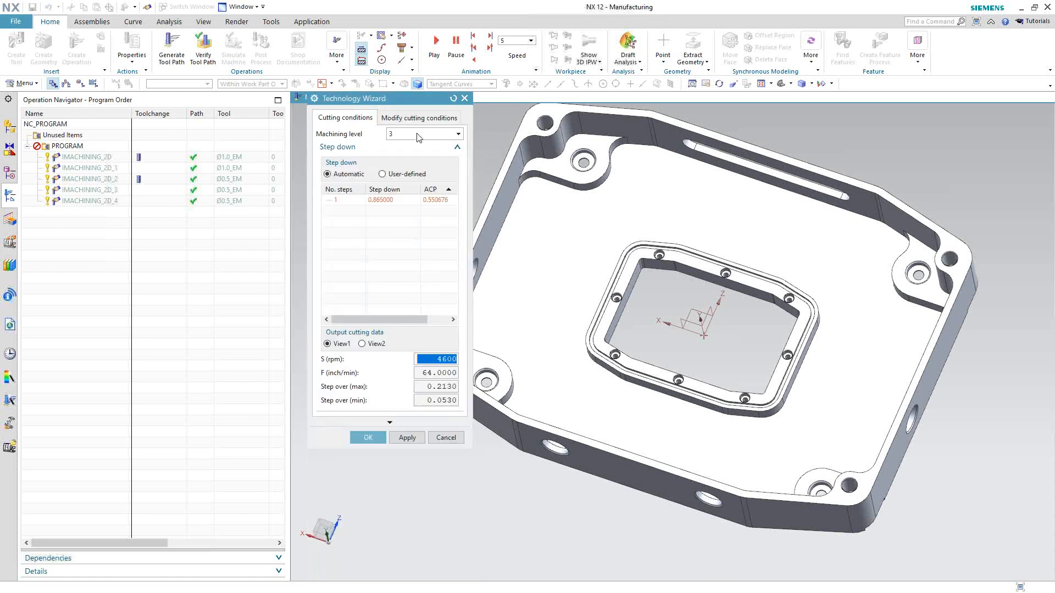
pyautogui.click(458, 135)
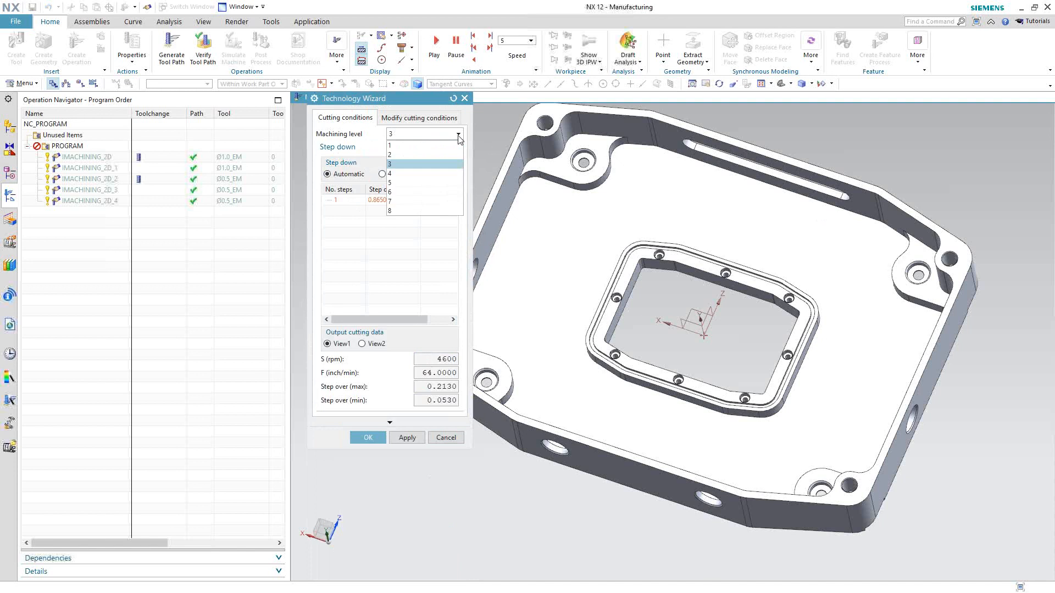
pyautogui.click(458, 134)
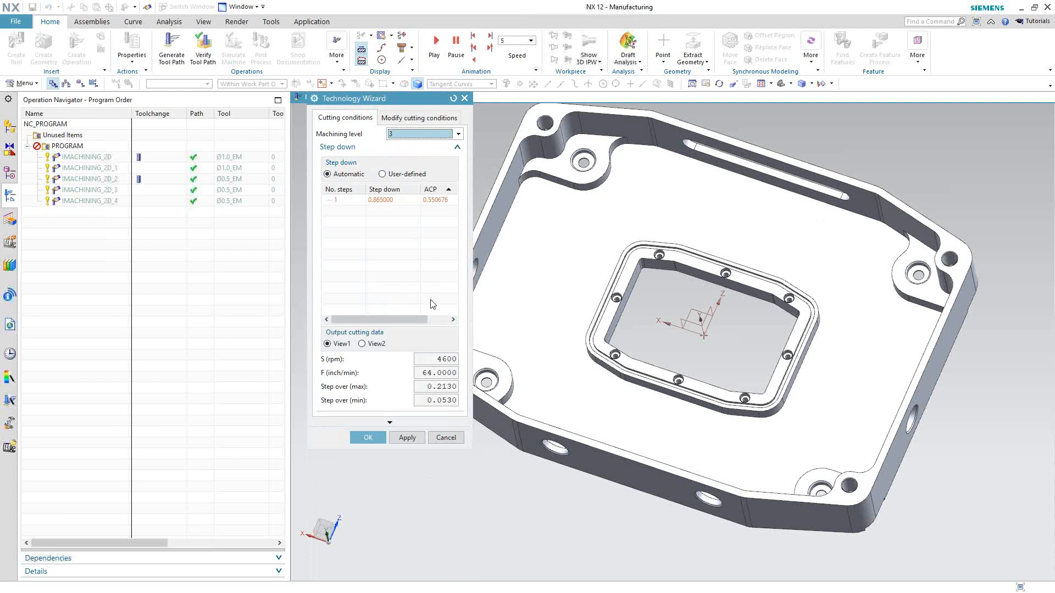
pyautogui.click(458, 135)
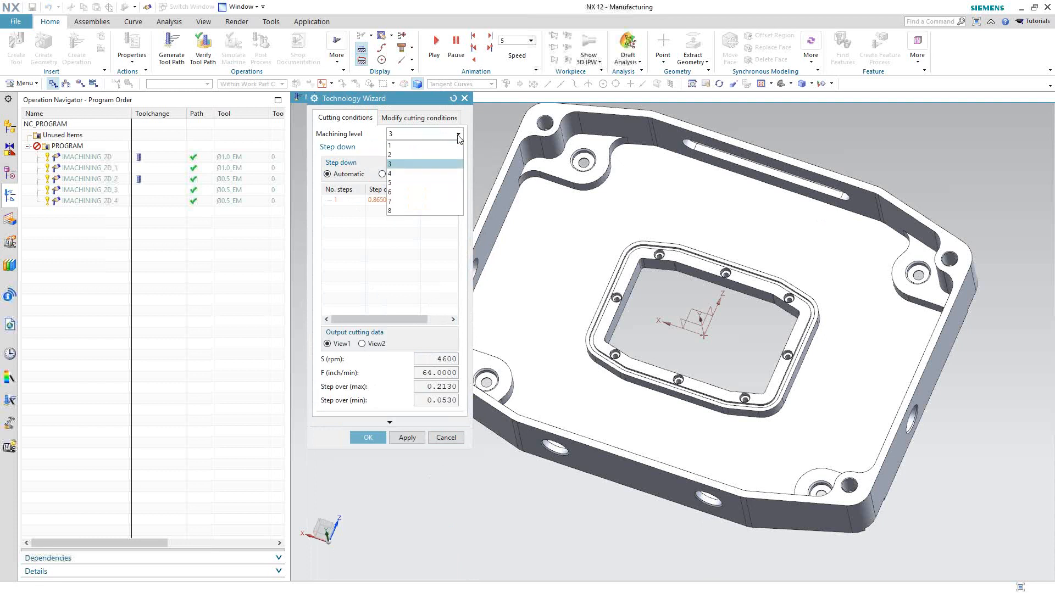
pyautogui.click(400, 210)
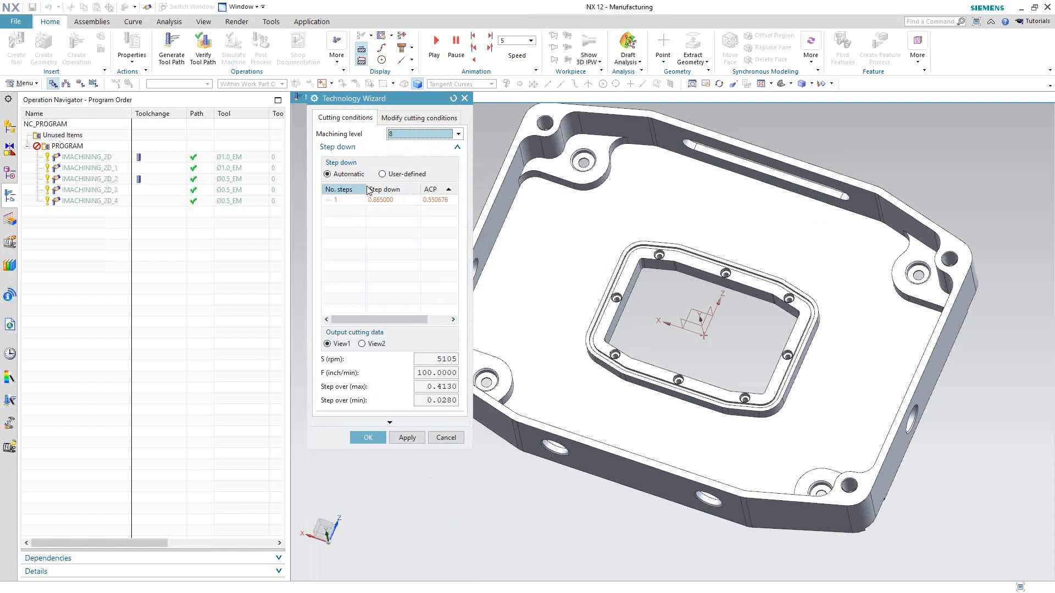
# Compare the cutting conditions for machining levels 3 and 8, leaving the machining level at 3.
pyautogui.click(458, 135)
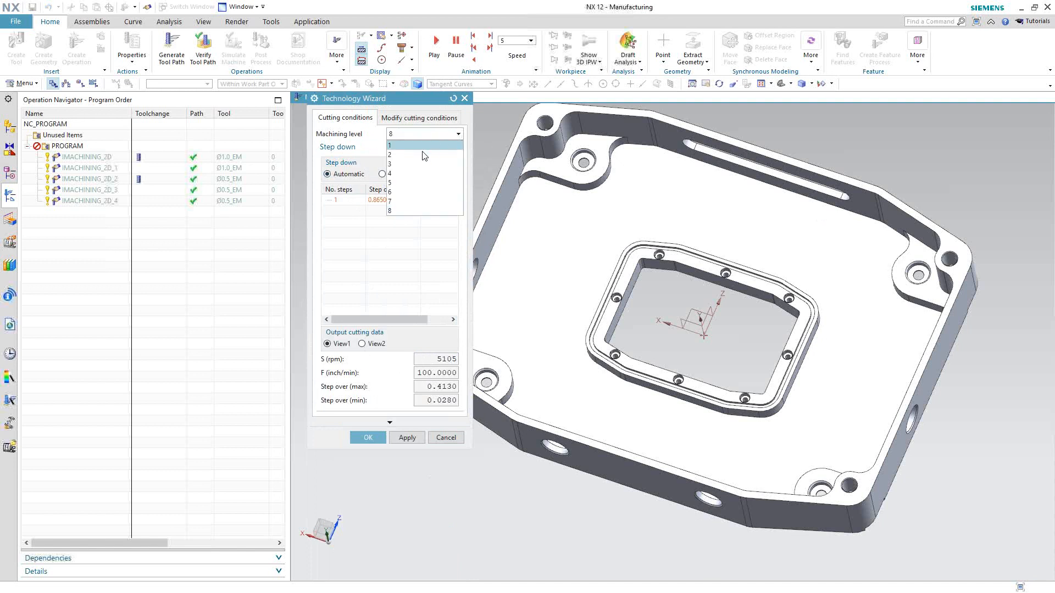
pyautogui.click(405, 166)
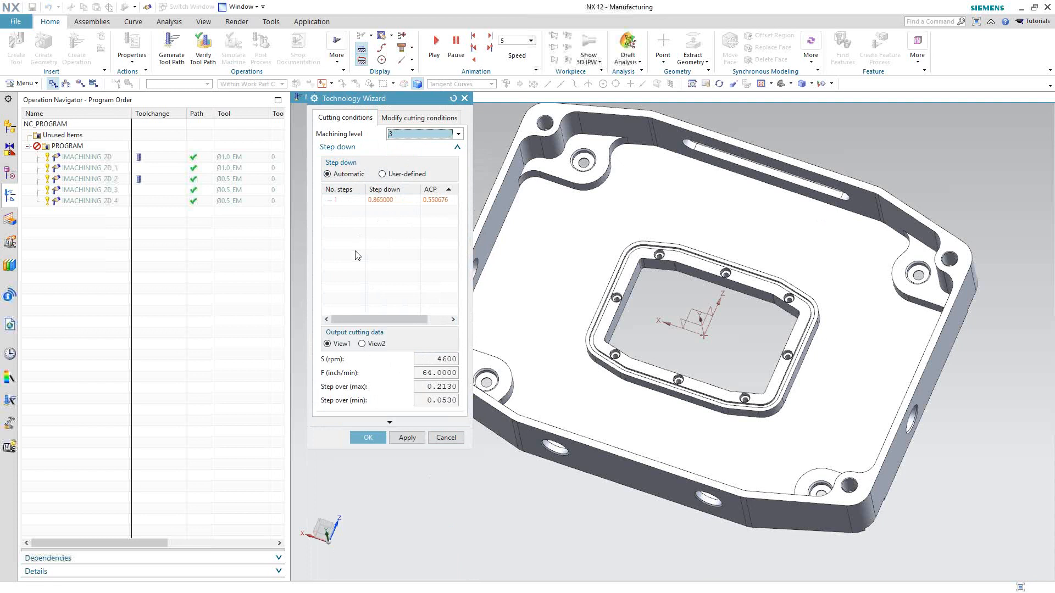
pyautogui.click(457, 134)
pyautogui.click(399, 210)
pyautogui.click(458, 133)
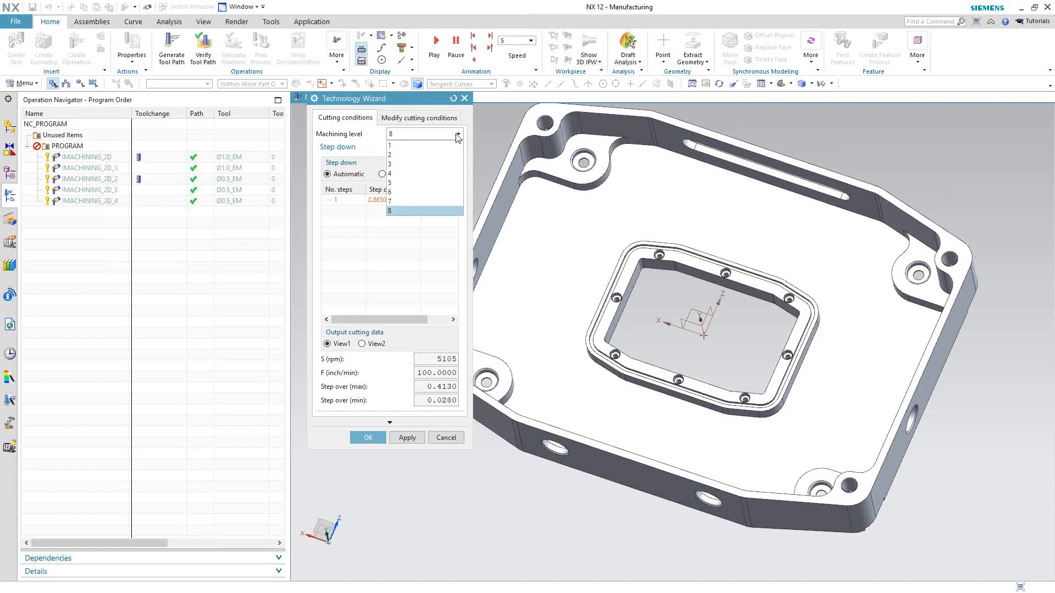
pyautogui.click(419, 161)
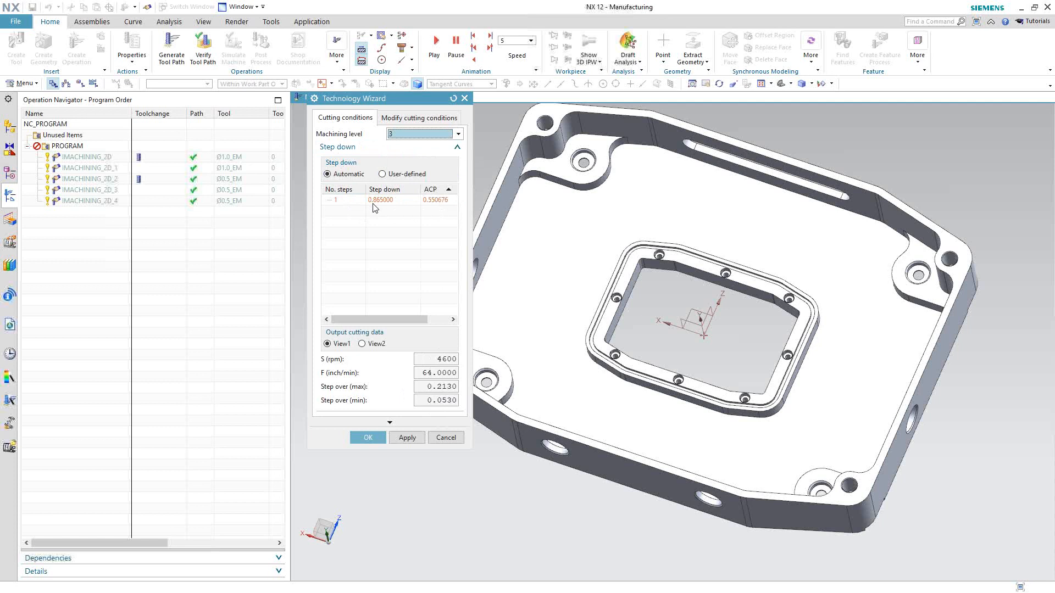
# Apply a user-defined step down by number of steps, with the number set to 2.
pyautogui.click(382, 174)
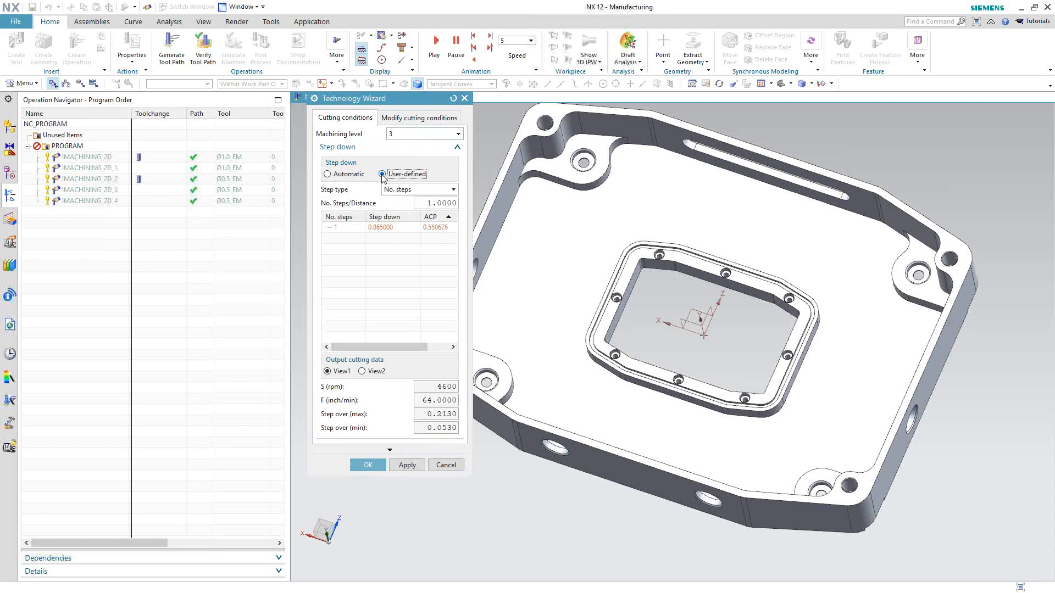
pyautogui.click(414, 190)
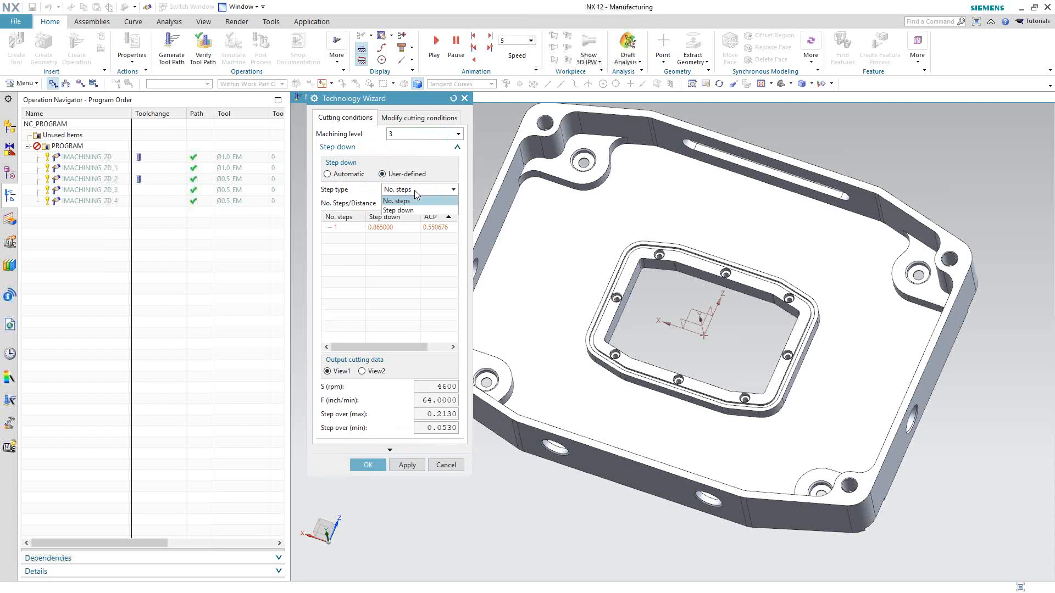
pyautogui.click(414, 190)
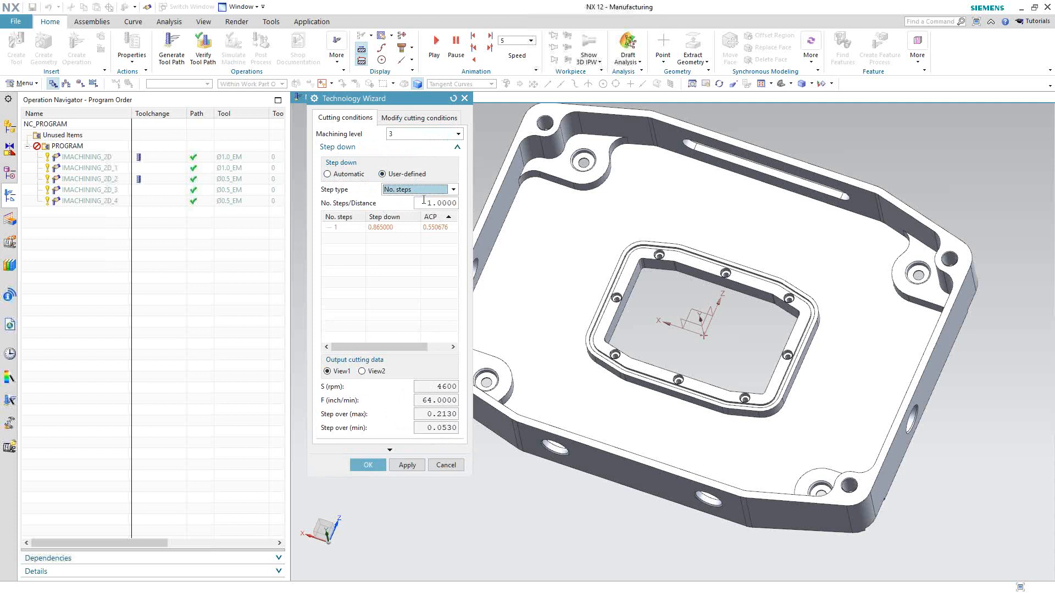
pyautogui.moveTo(432, 203); pyautogui.dragTo(418, 204)
pyautogui.write('2')
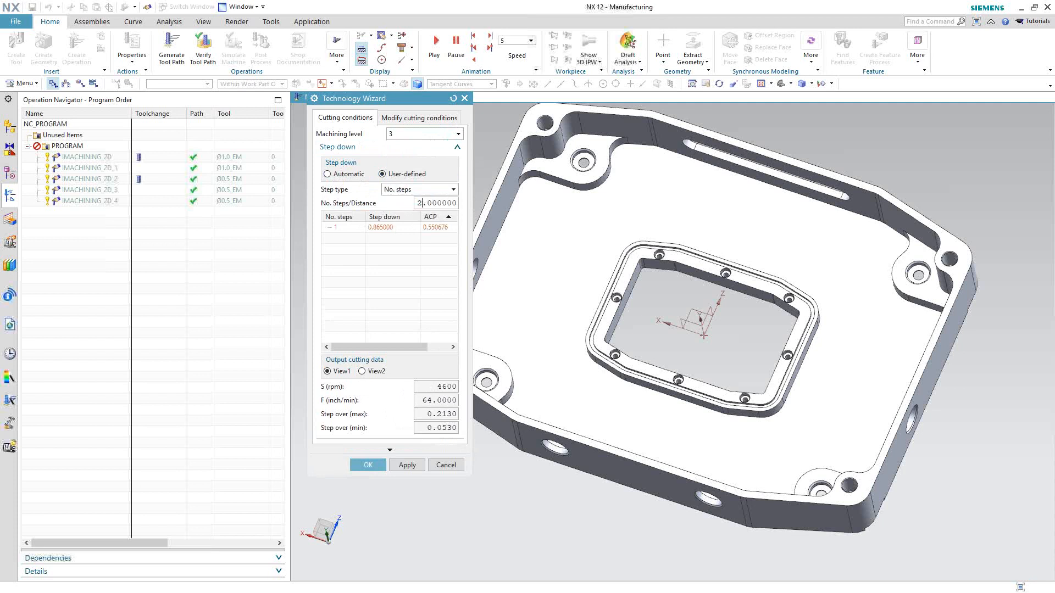
pyautogui.click(404, 465)
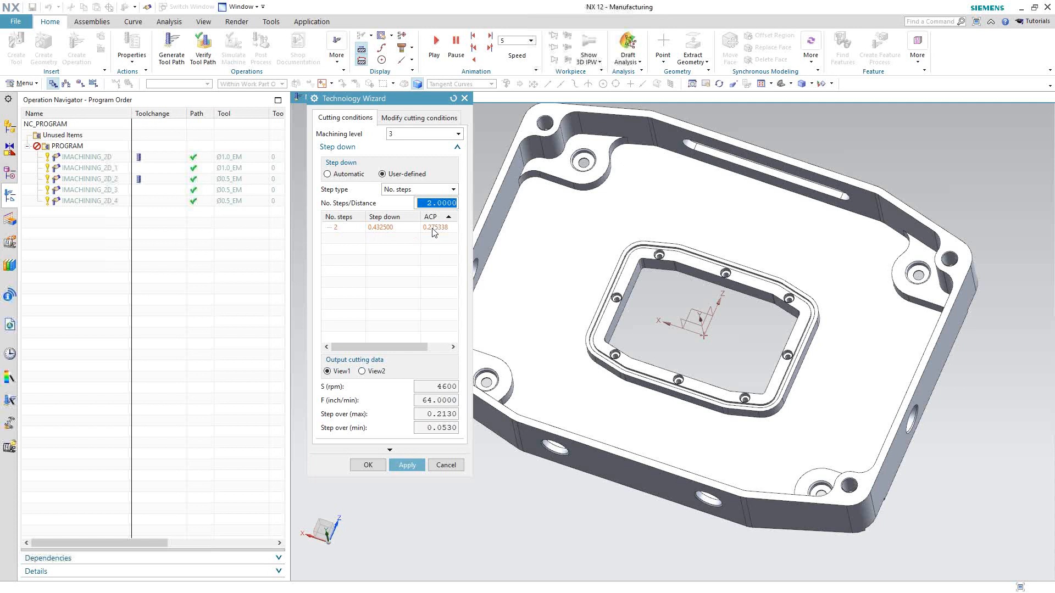
# Discard the Technology Wizard changes and abandon creating the IMACHINING_2D_5 operation.
pyautogui.click(445, 465)
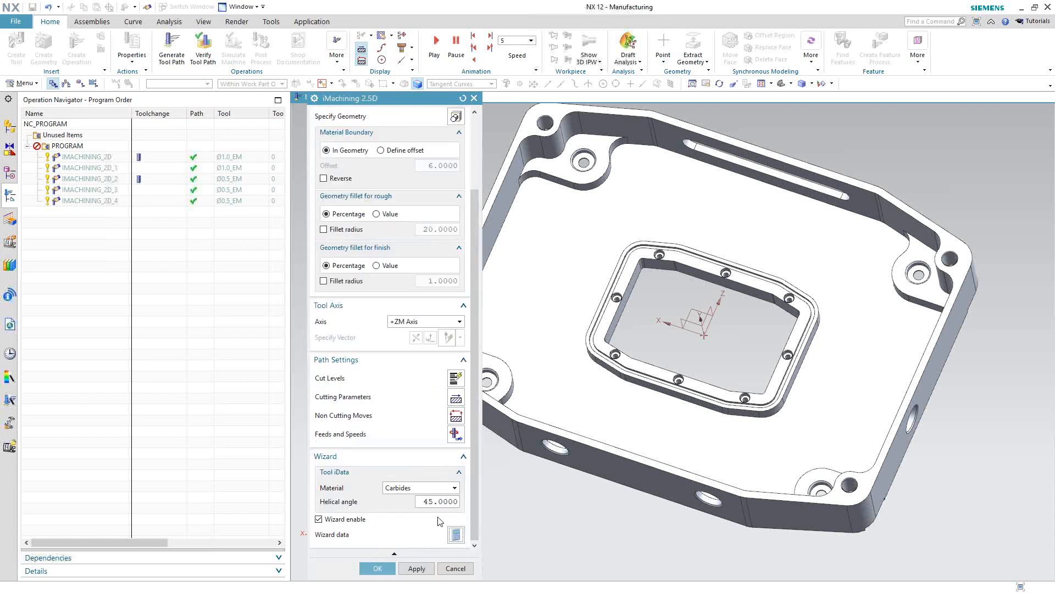
pyautogui.click(455, 568)
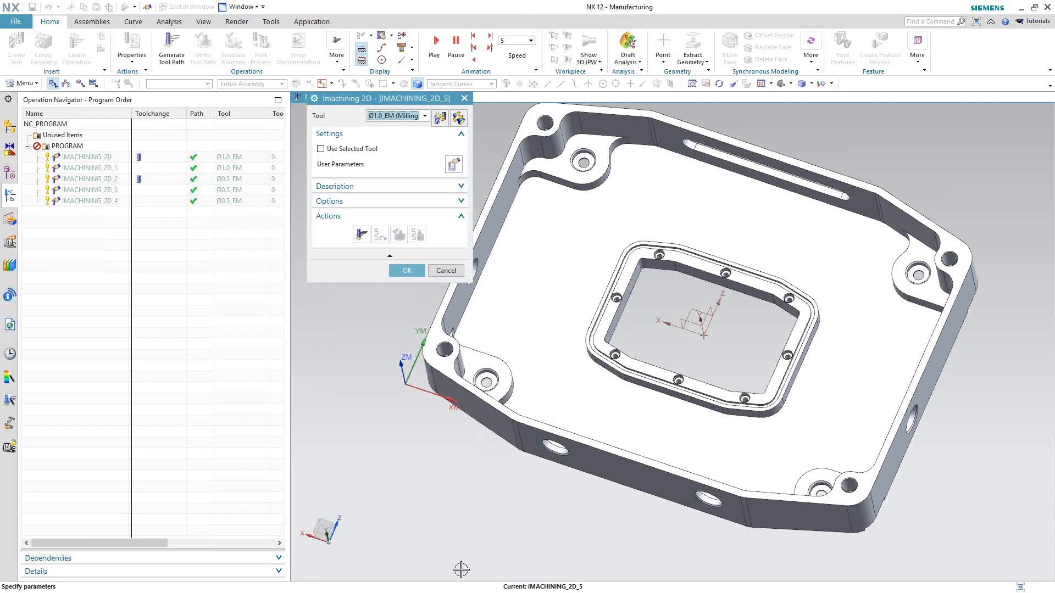
pyautogui.click(446, 270)
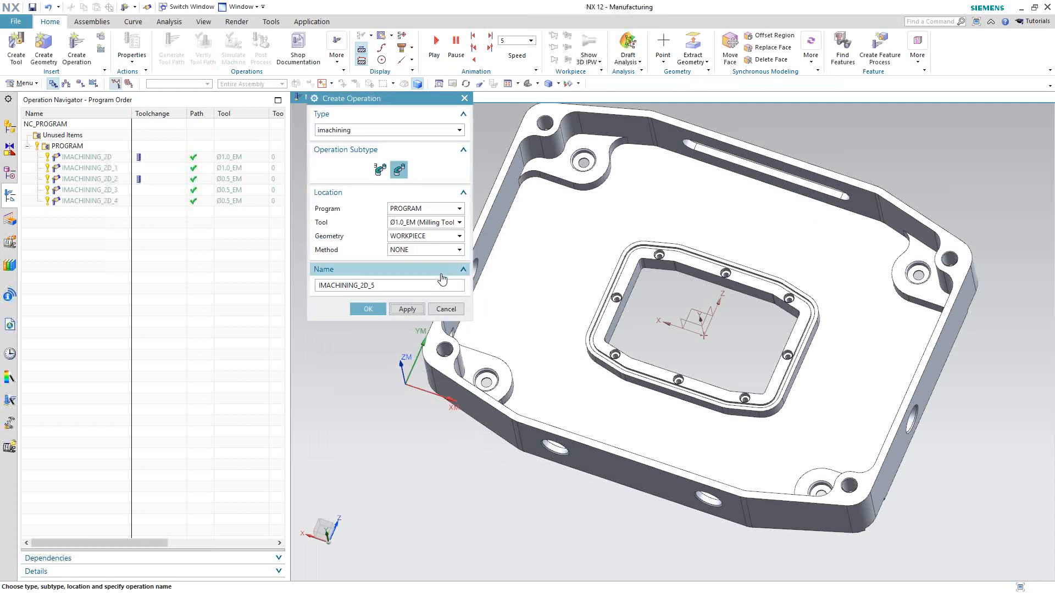
pyautogui.click(446, 311)
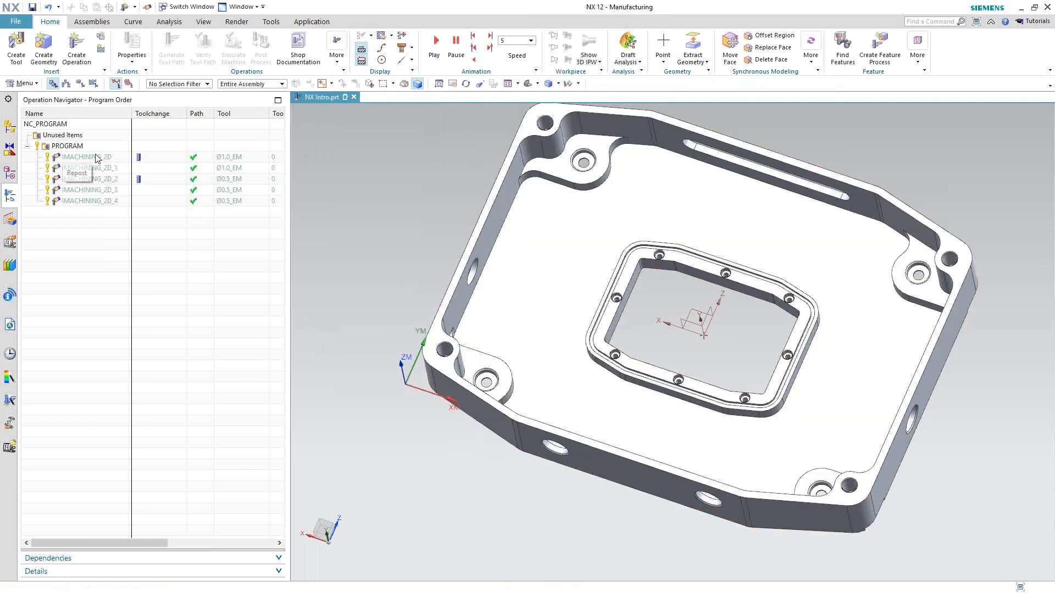
# Display the toolpath of the IMACHINING_2D operation and examine its morphing cuts, repositioning moves and helical entry around the pocket.
pyautogui.click(97, 157)
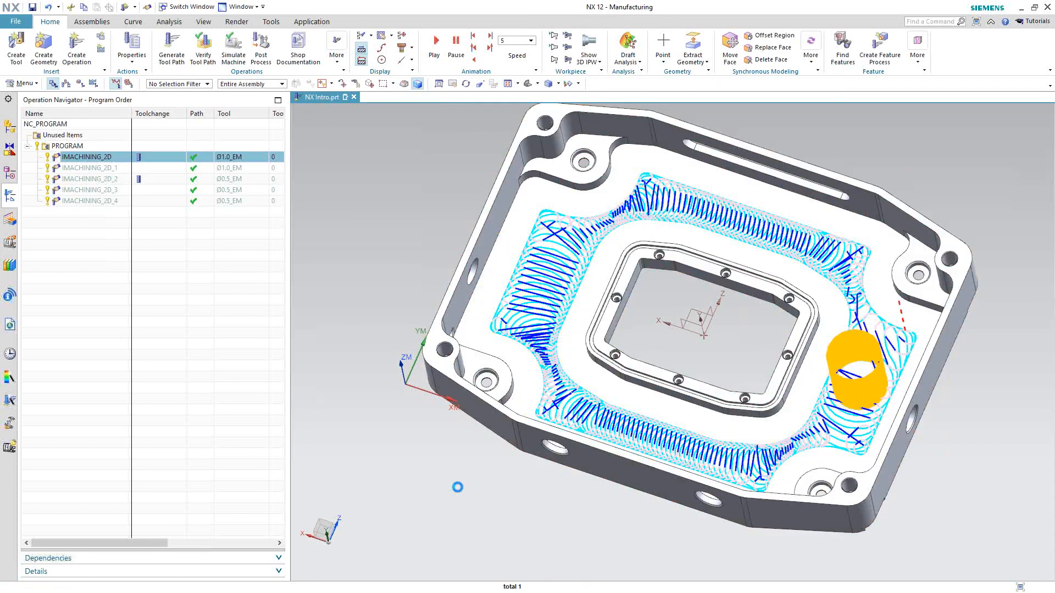
pyautogui.scroll(-2, 550, 217)
pyautogui.scroll(6, 552, 216)
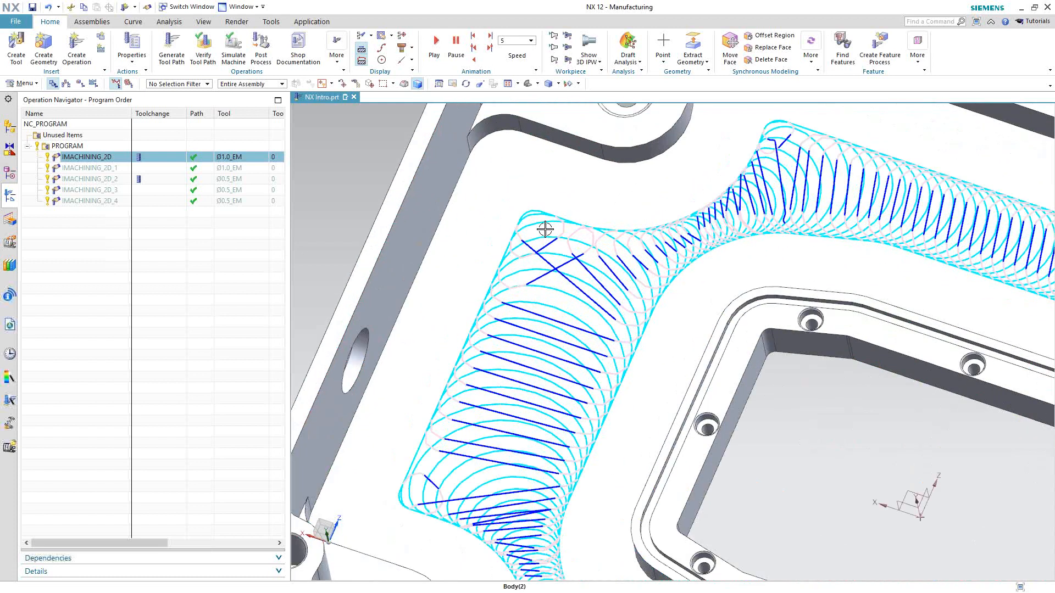
pyautogui.scroll(3, 546, 228)
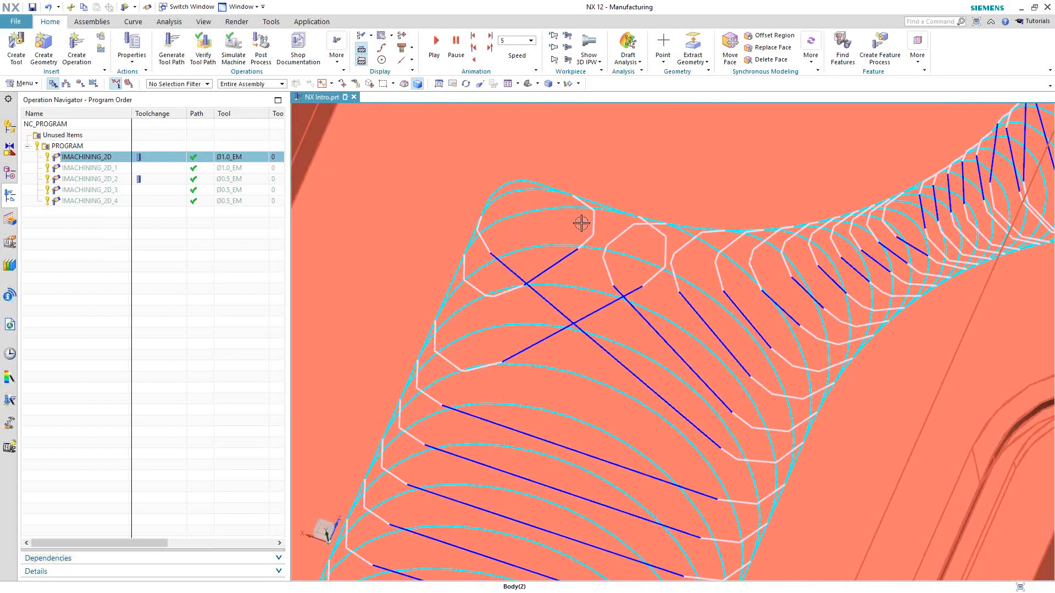
pyautogui.scroll(-2, 579, 222)
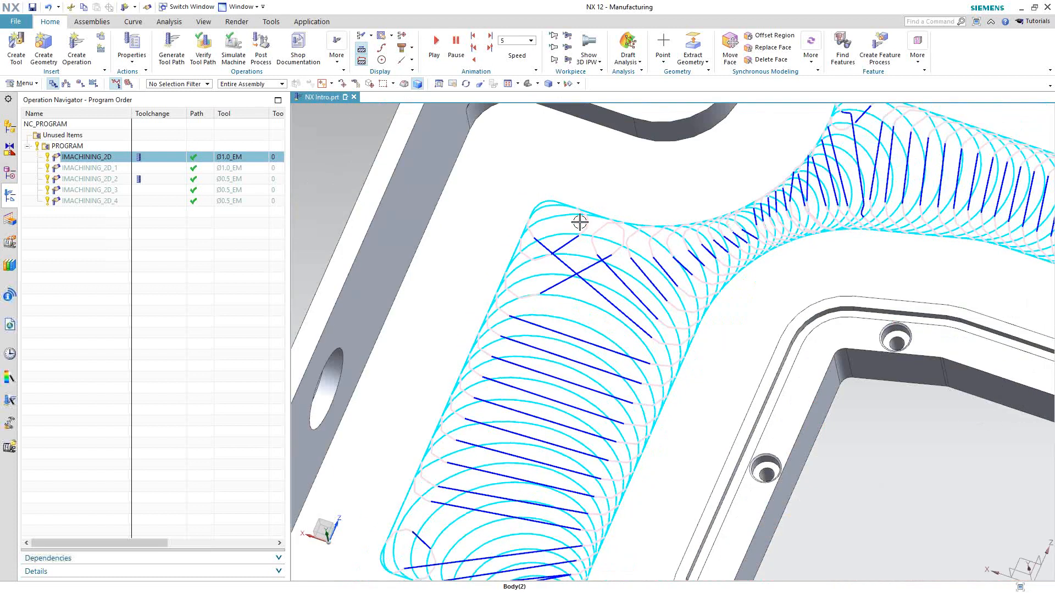
pyautogui.scroll(-4, 579, 222)
pyautogui.click(461, 191)
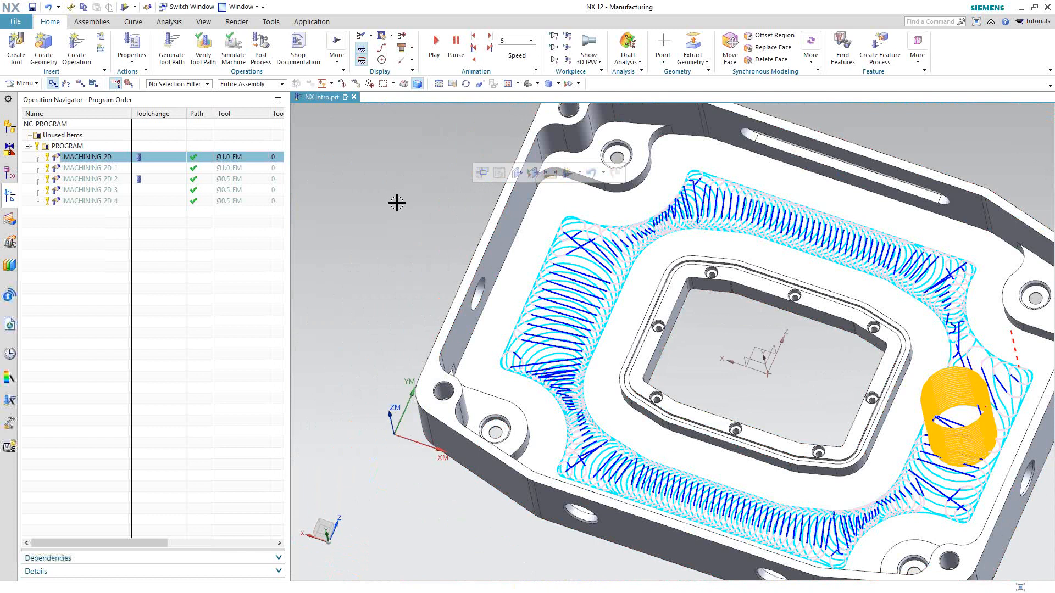
pyautogui.moveTo(384, 251)
pyautogui.mouseDown(button='middle')
pyautogui.moveTo(379, 230)
pyautogui.moveTo(377, 248)
pyautogui.mouseUp(button='middle')
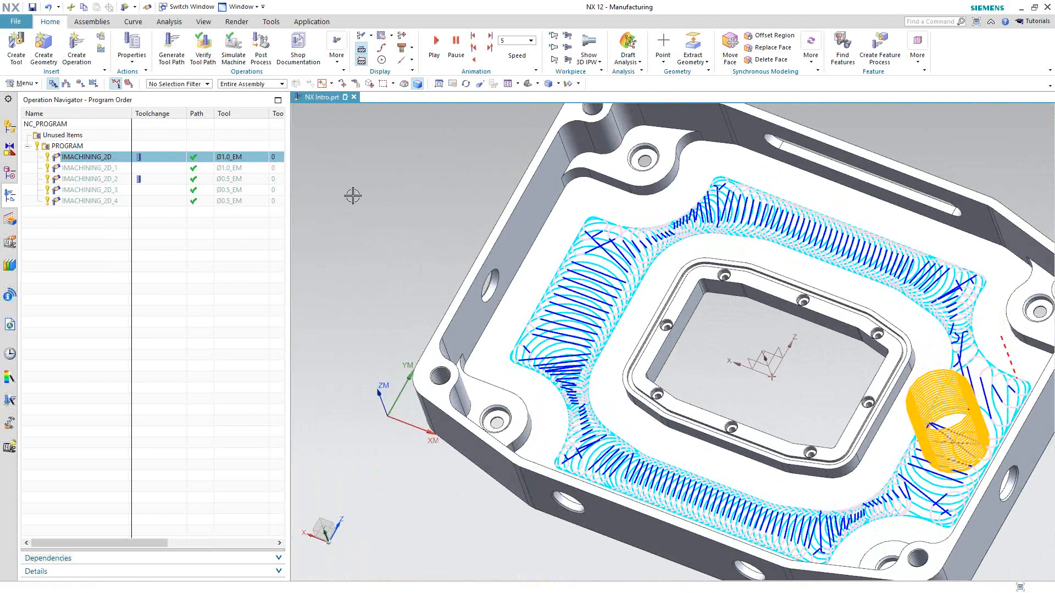
# Examine the technology types offered in a new iMachining 2D operation's user parameters and discard the operation.
pyautogui.click(77, 52)
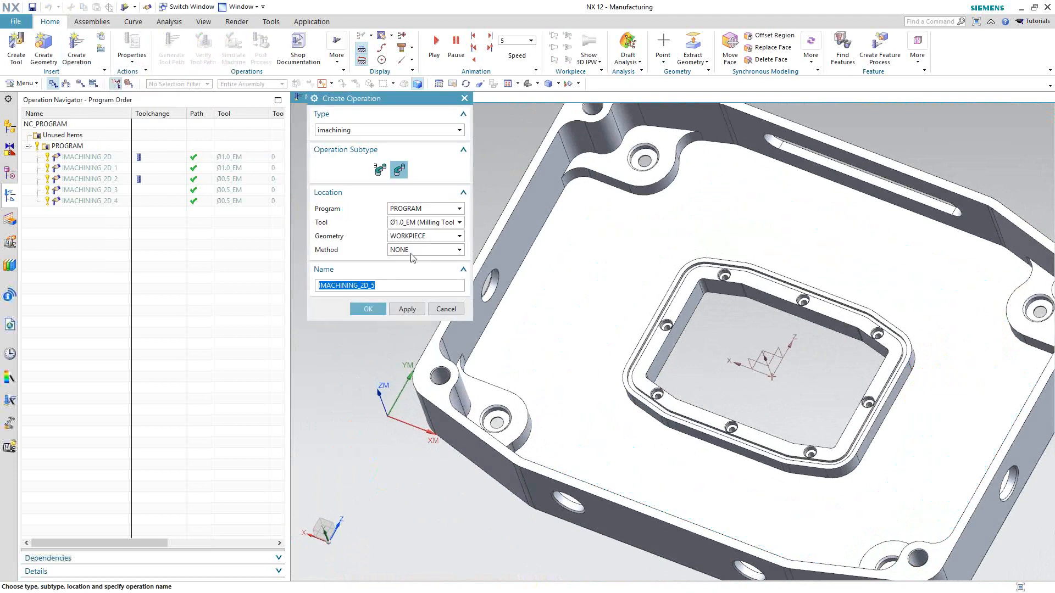
pyautogui.click(377, 310)
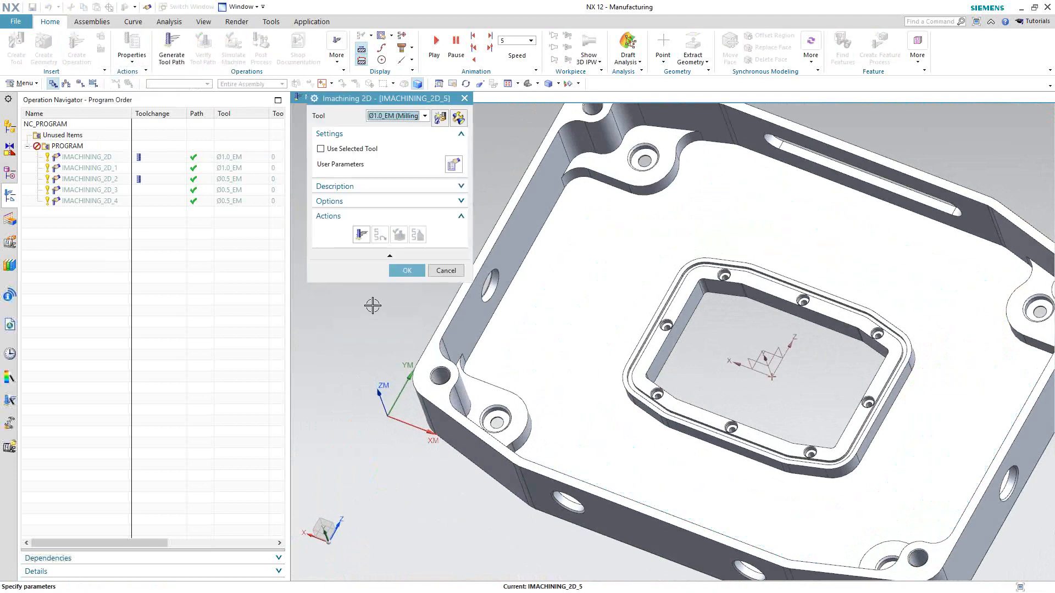
pyautogui.click(455, 165)
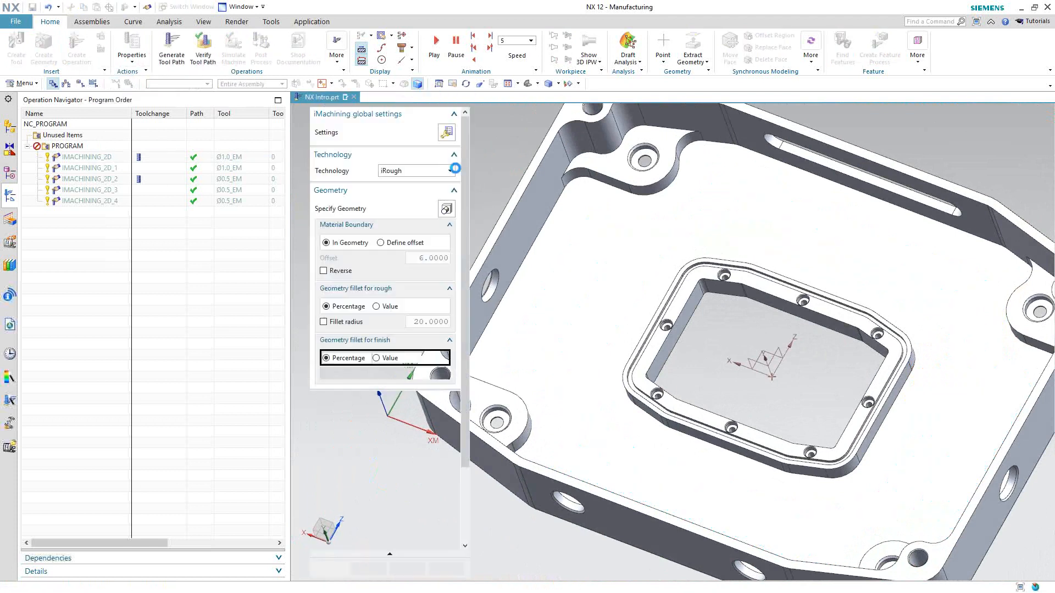
pyautogui.click(458, 172)
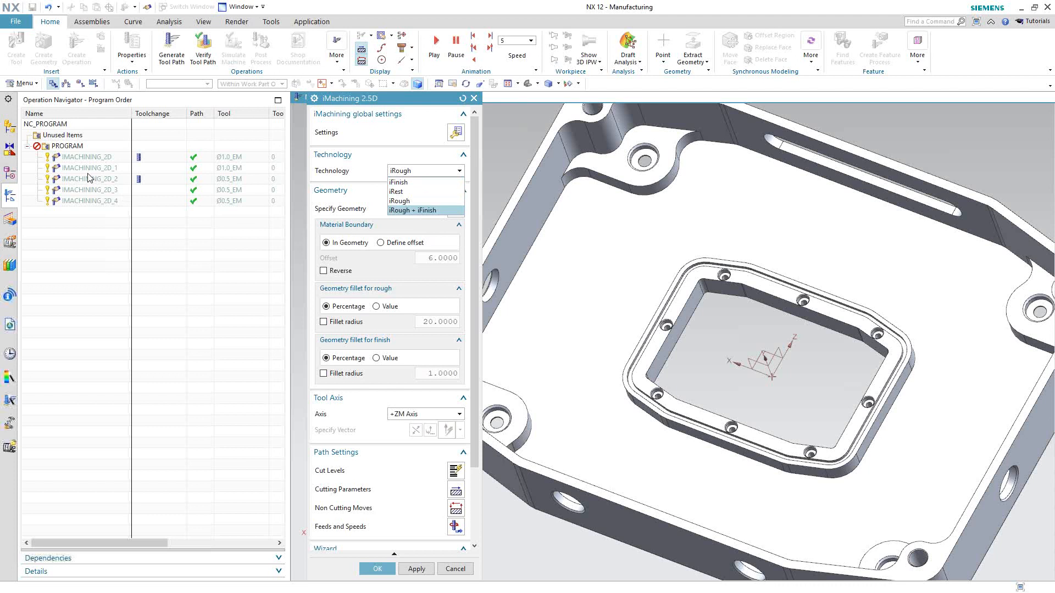
pyautogui.click(474, 102)
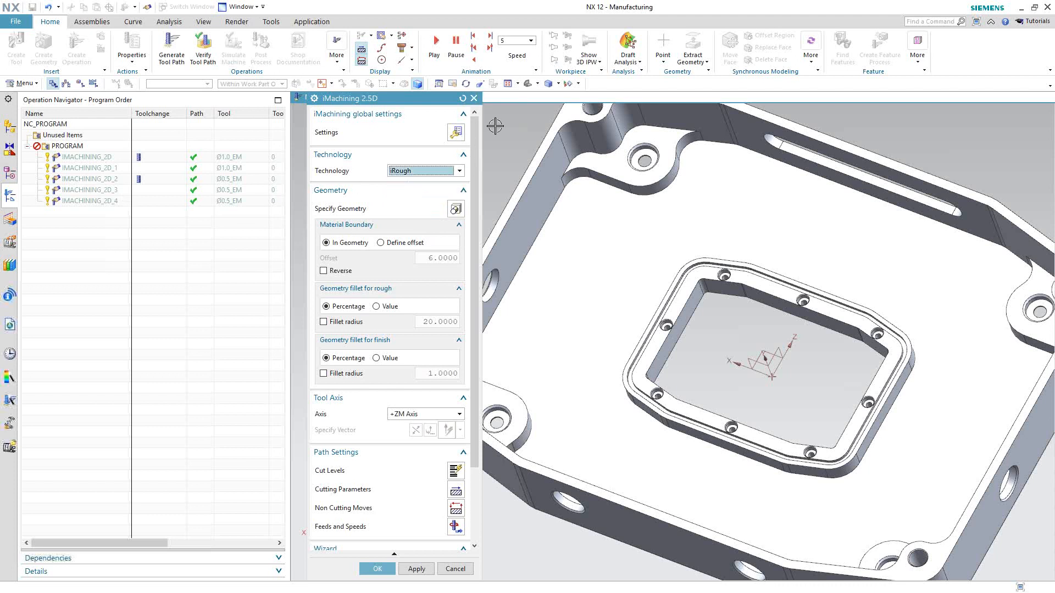
pyautogui.click(455, 569)
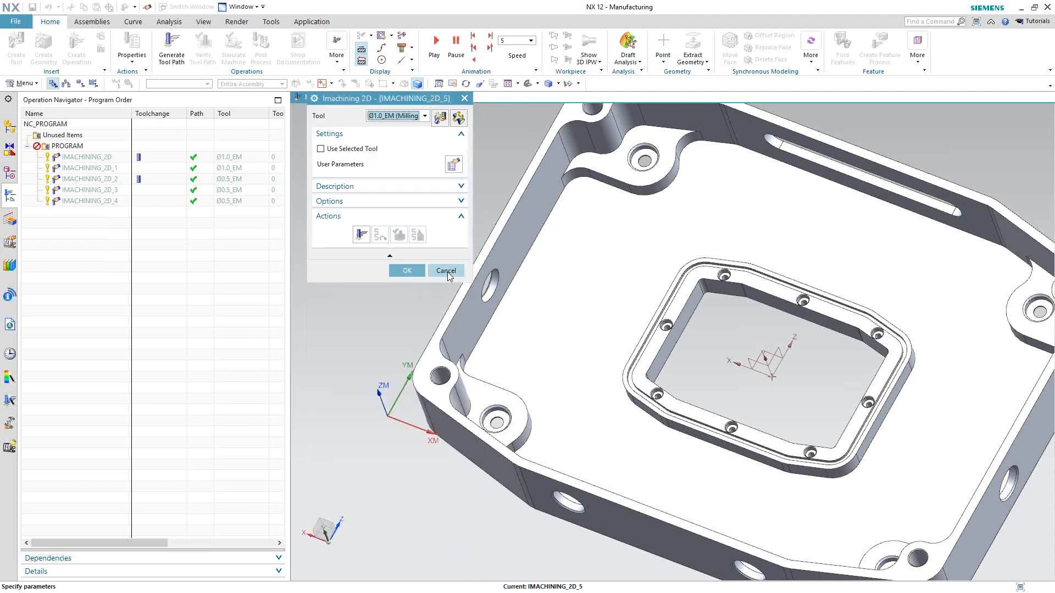
pyautogui.click(446, 271)
# Examine the toolpath of IMACHINING_2D on the pocket floor and that of IMACHINING_2D_1 on the corner boss.
pyautogui.click(102, 158)
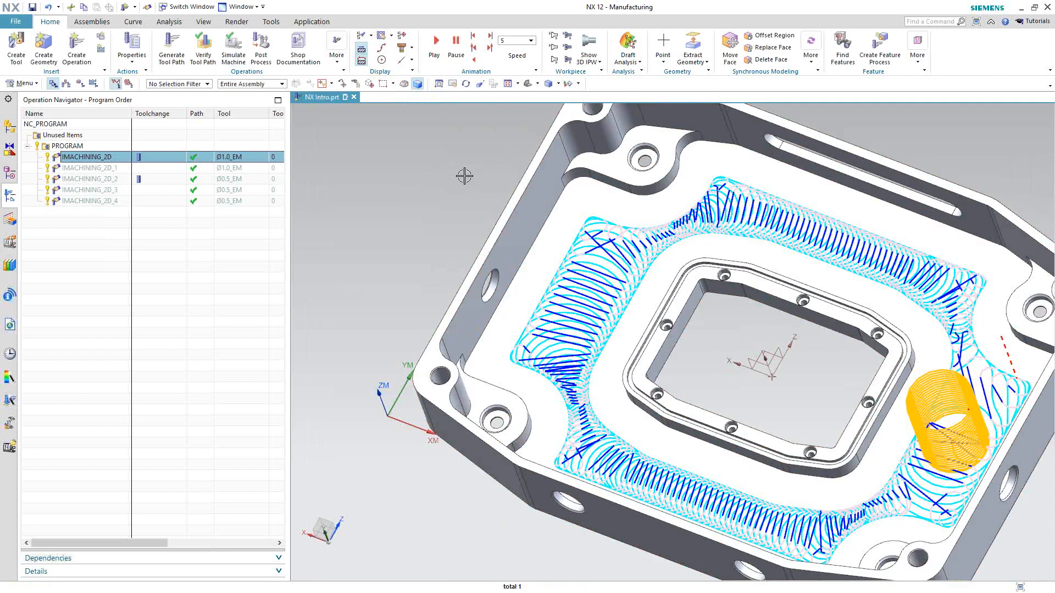
pyautogui.click(85, 168)
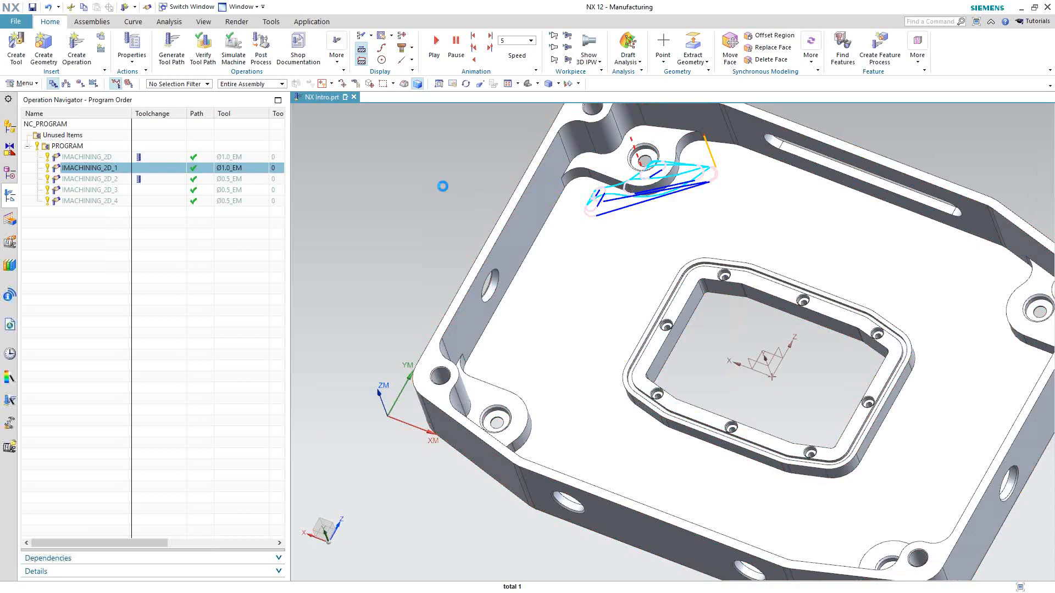
pyautogui.click(443, 183)
pyautogui.click(79, 169)
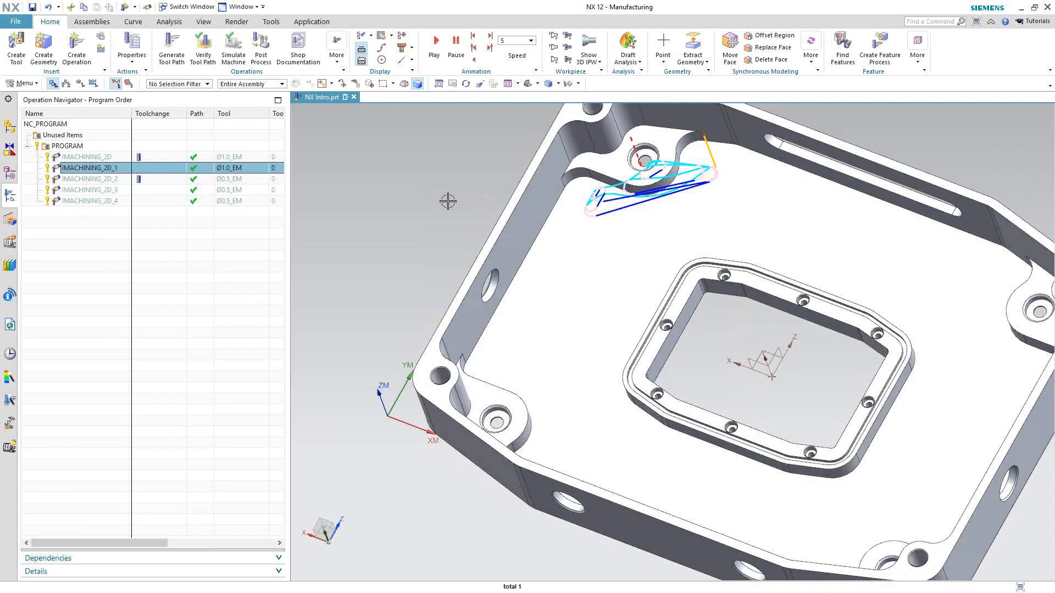
pyautogui.click(436, 199)
# Inspect the geometry chain of IMACHINING_2D_1, checking the open and closed edges around the corner boss, and exit without changing it.
pyautogui.click(86, 169)
pyautogui.doubleClick(80, 170)
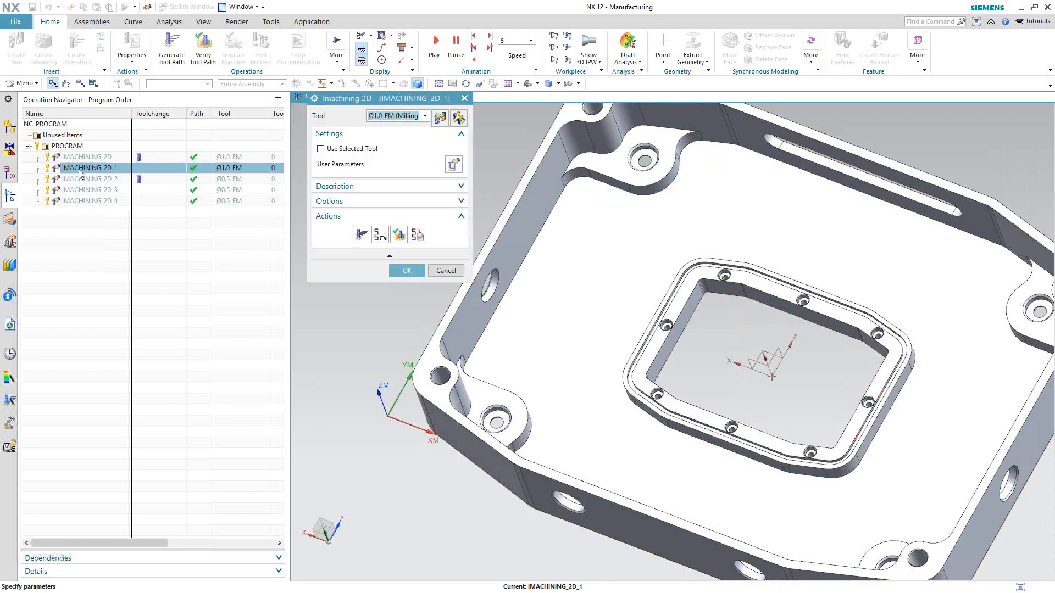
pyautogui.click(453, 164)
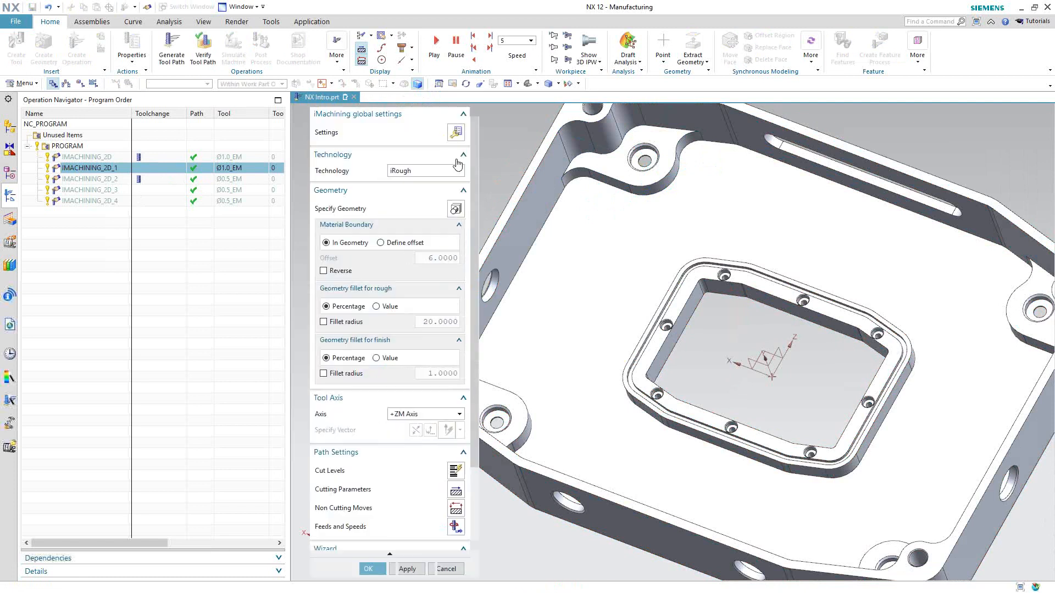
pyautogui.click(455, 209)
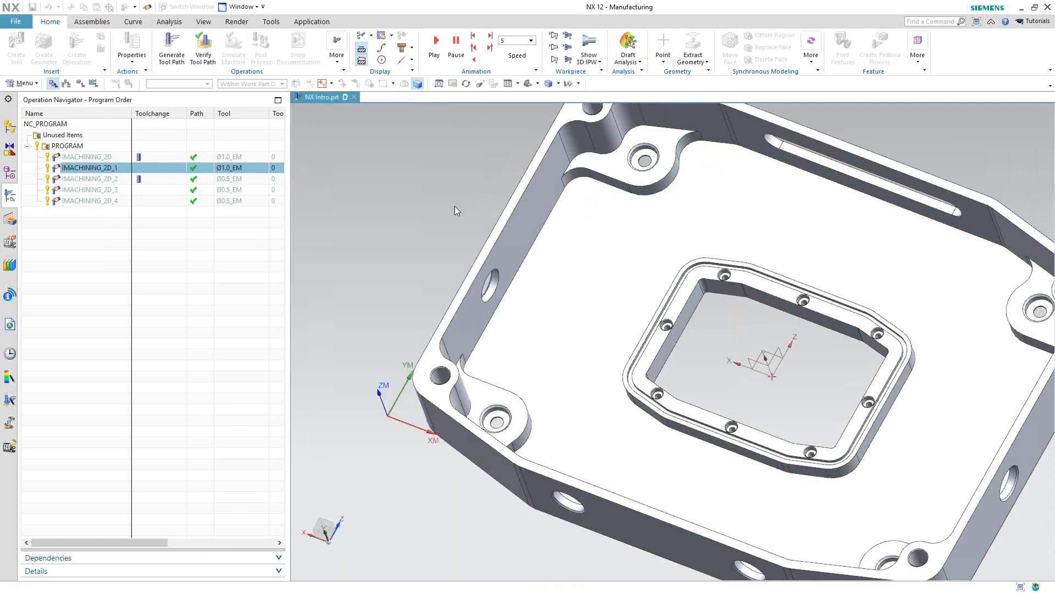
pyautogui.scroll(-2, 457, 296)
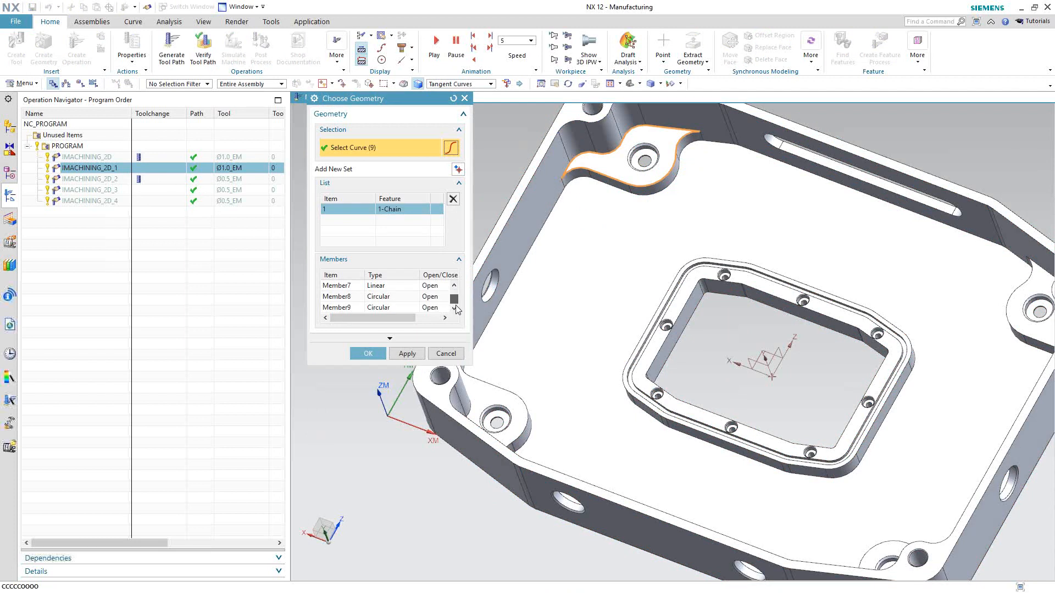
pyautogui.click(337, 310)
pyautogui.scroll(1, 342, 308)
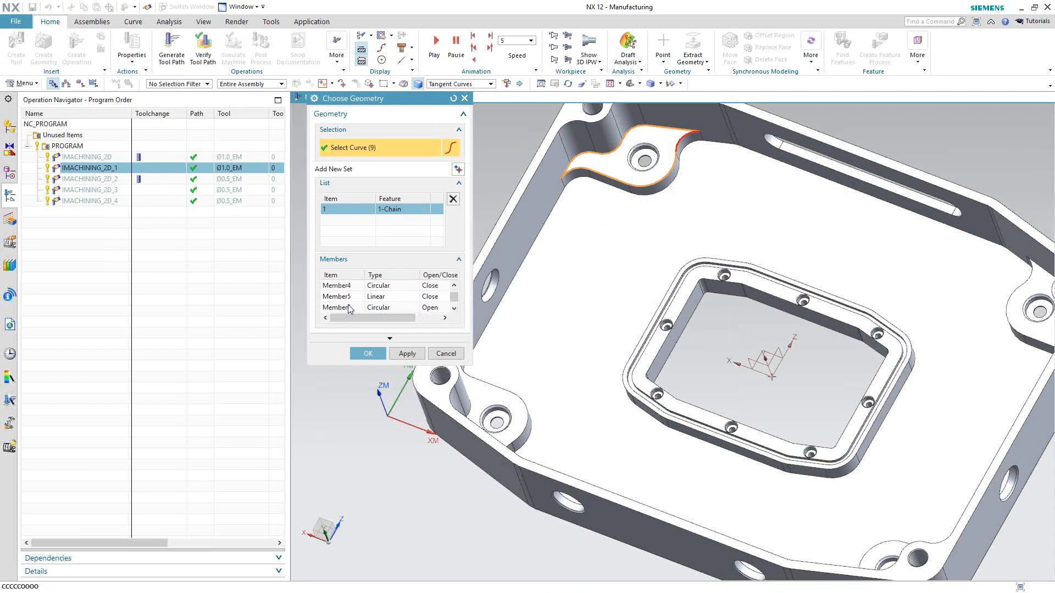
pyautogui.click(346, 309)
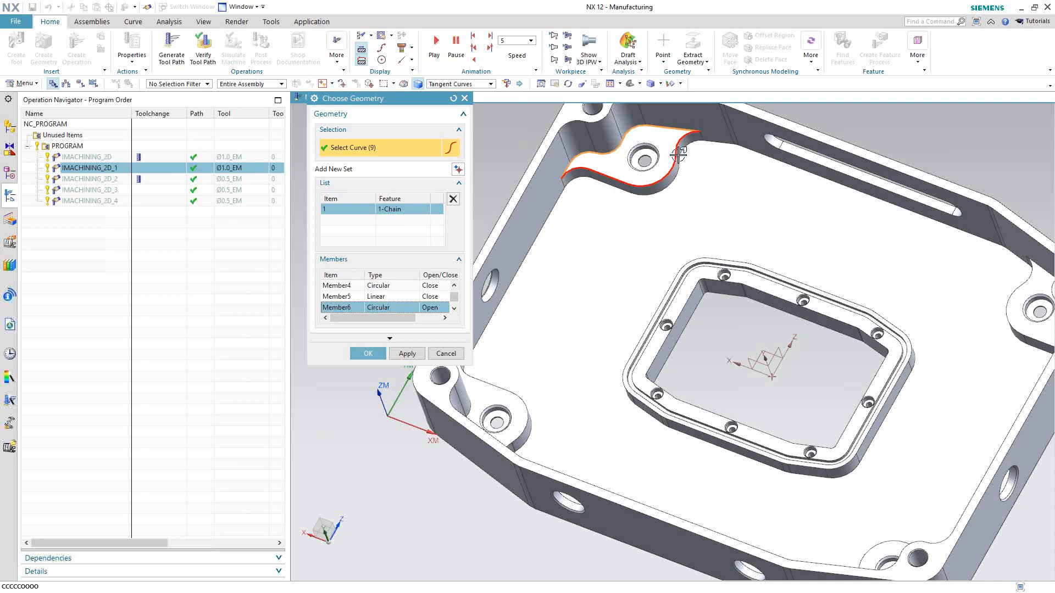
pyautogui.click(446, 353)
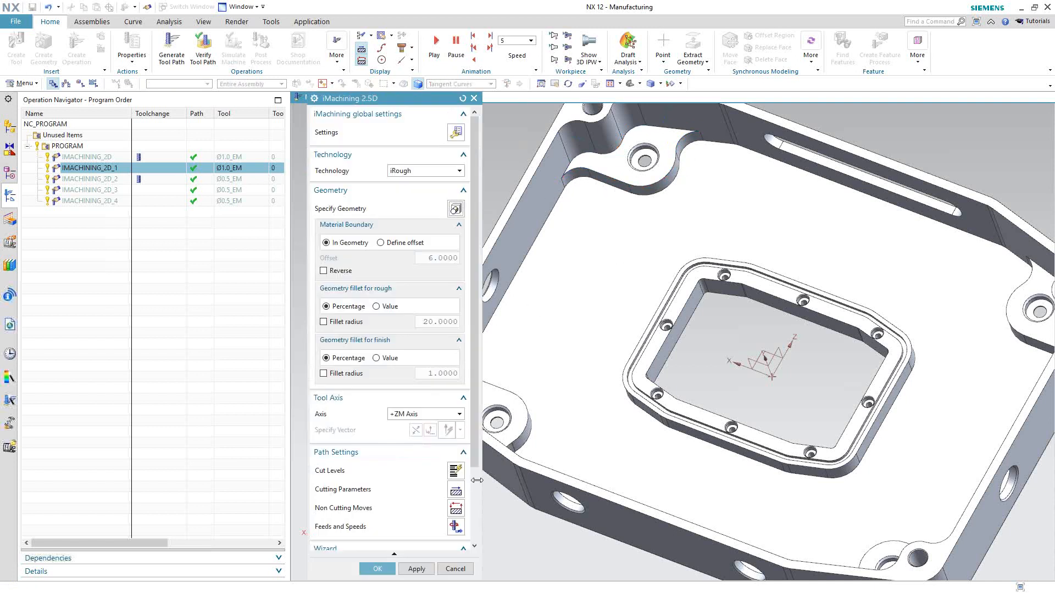
# Exit IMACHINING_2D_1 without changing it and display the toolpath of IMACHINING_2D_2.
pyautogui.click(454, 570)
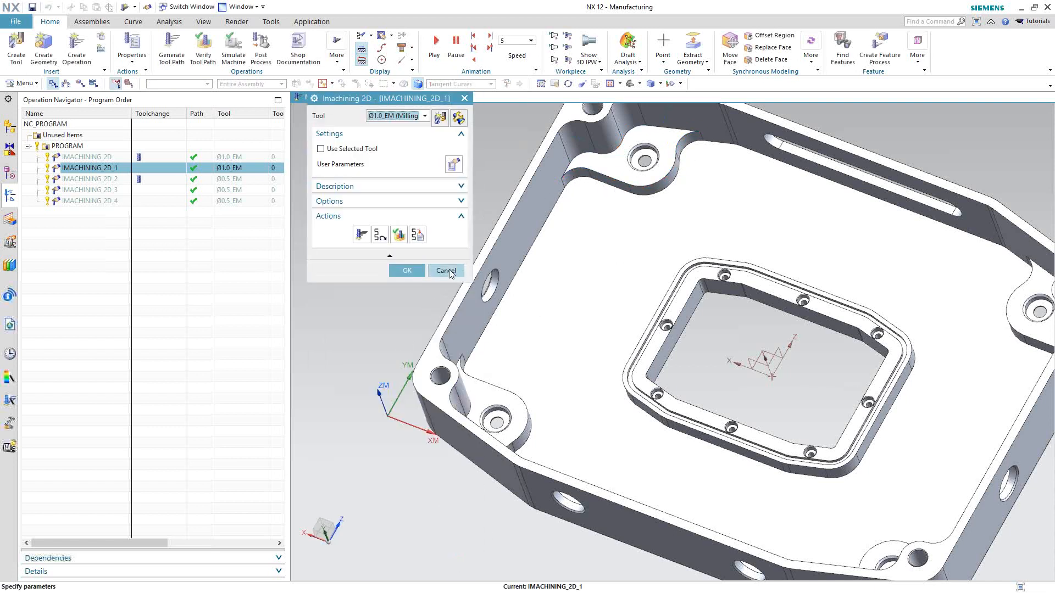
pyautogui.click(443, 271)
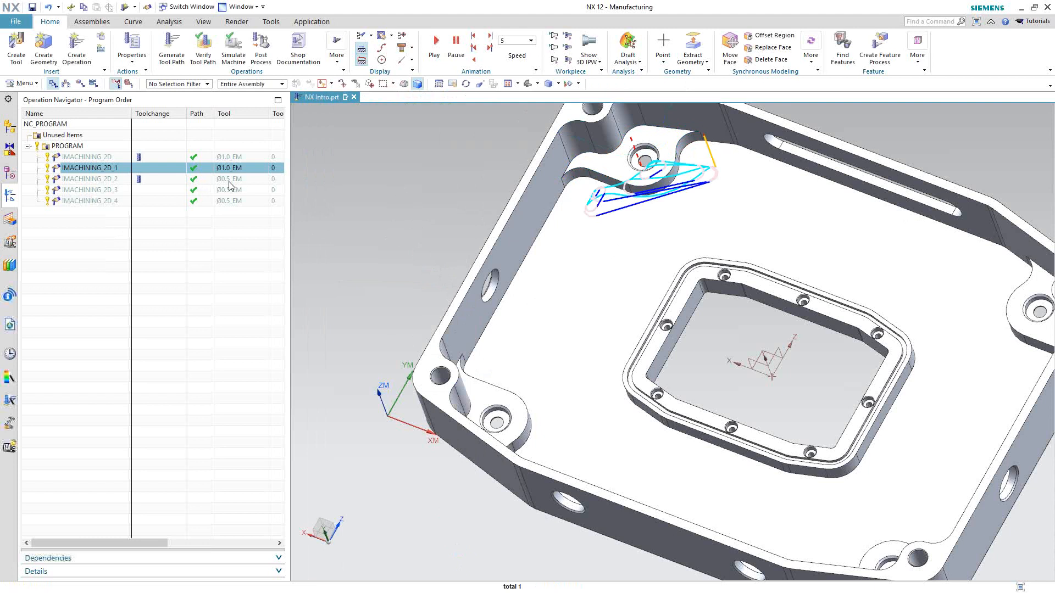
pyautogui.click(80, 180)
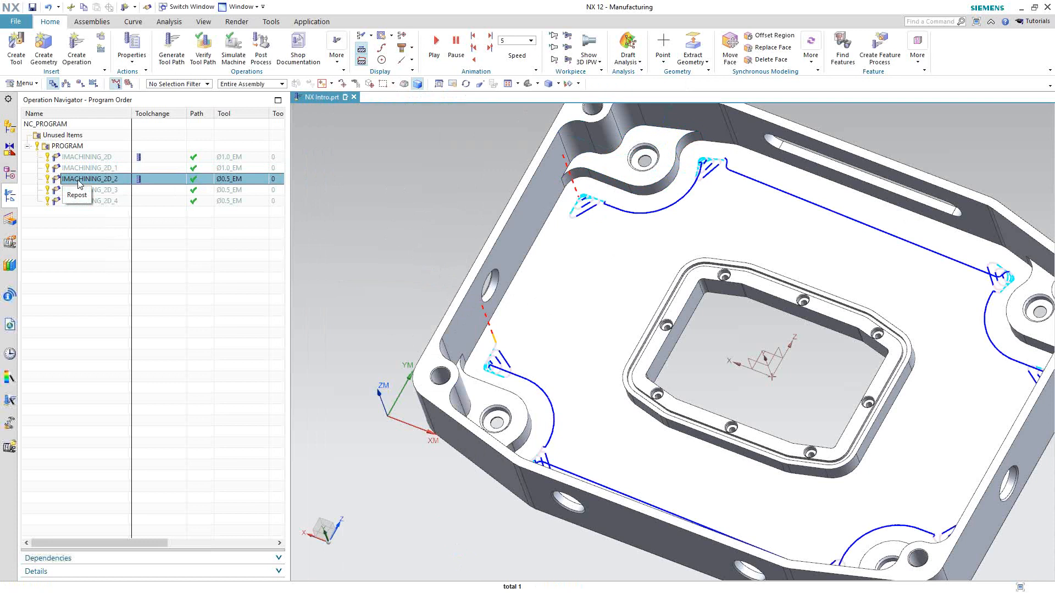
# Inspect the technology type and the iRest parent operation data of IMACHINING_2D_2, and exit without changing them.
pyautogui.doubleClick(79, 182)
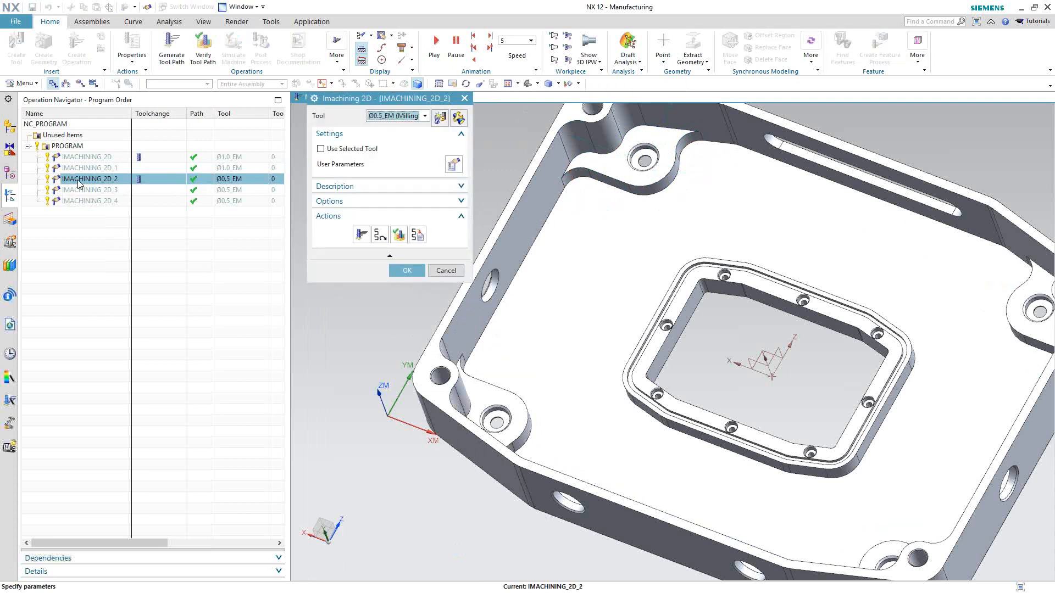
pyautogui.click(454, 160)
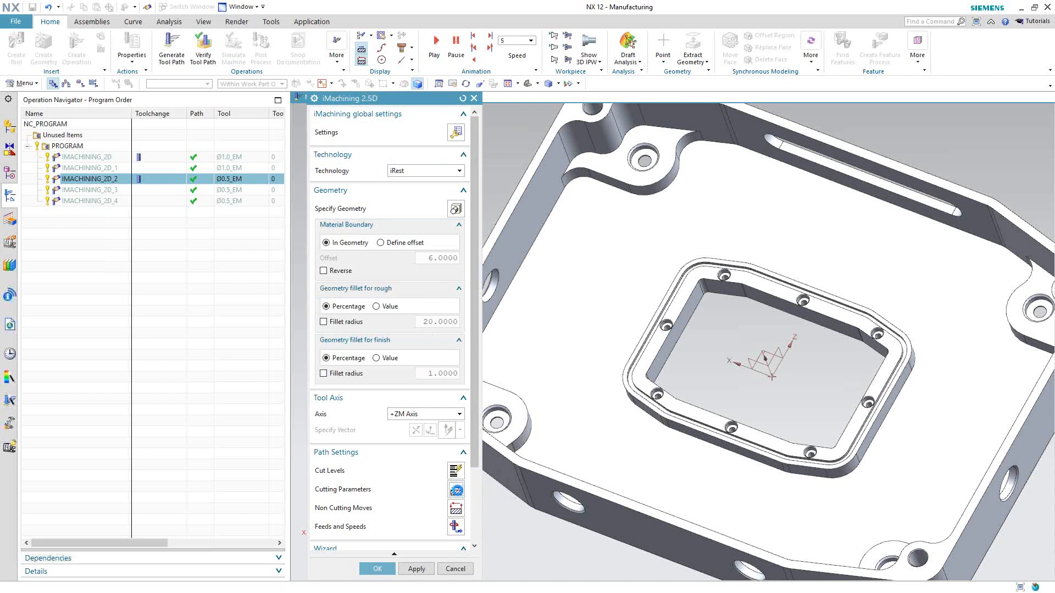
pyautogui.click(456, 490)
pyautogui.click(390, 133)
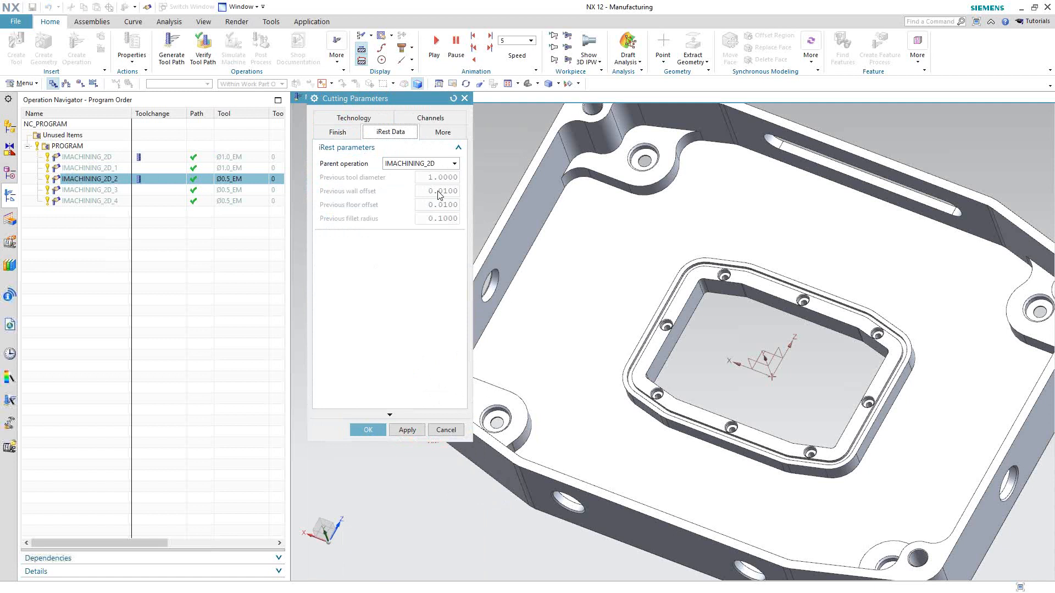
pyautogui.click(453, 432)
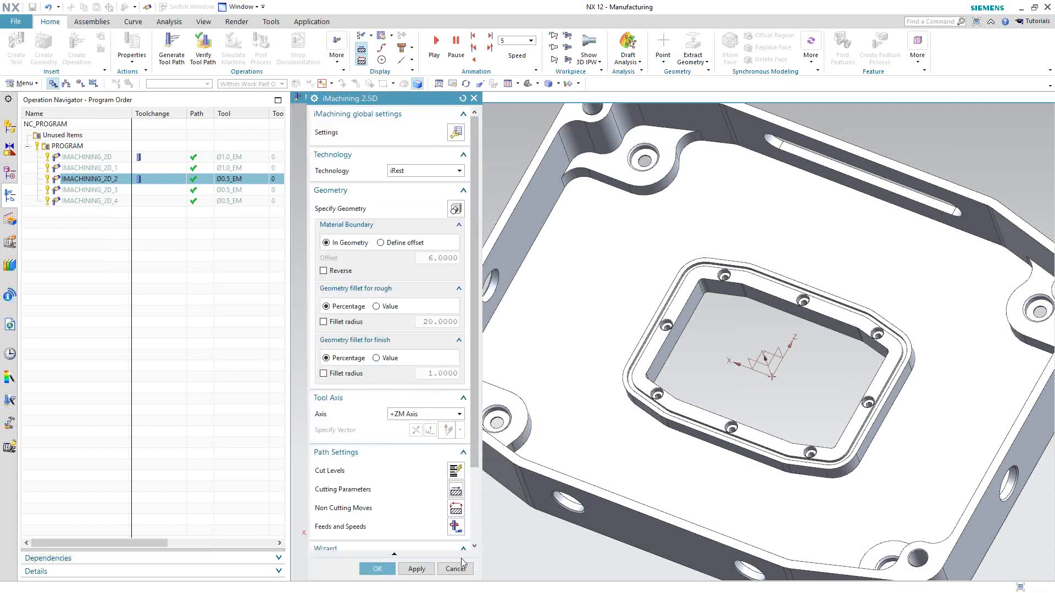
pyautogui.click(456, 568)
pyautogui.click(446, 271)
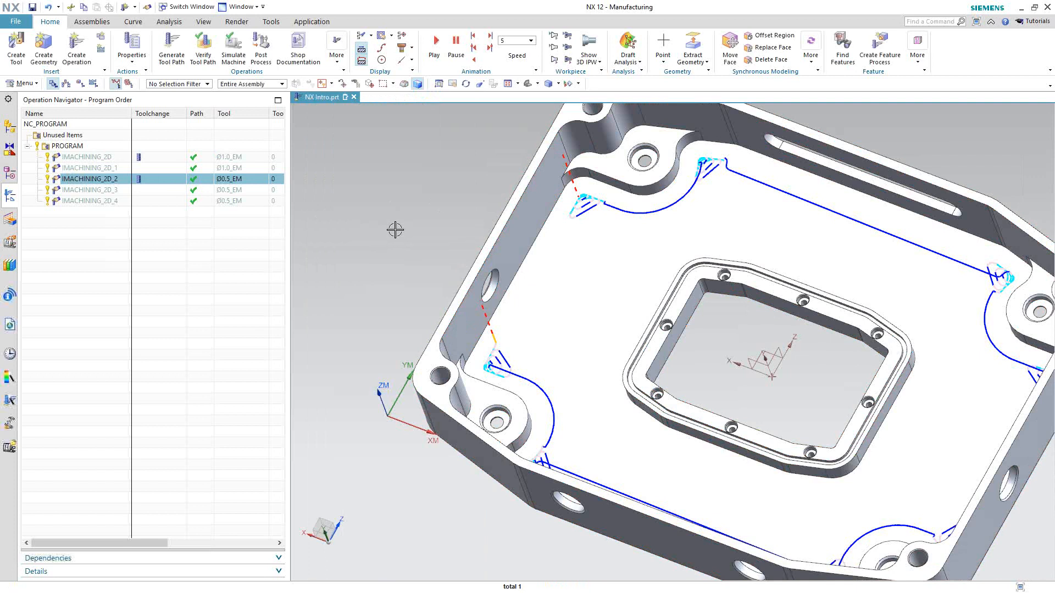
# Display the toolpath of IMACHINING_2D_3, check its iFinish floor style options and wall finishing settings, and exit without changing them.
pyautogui.click(104, 191)
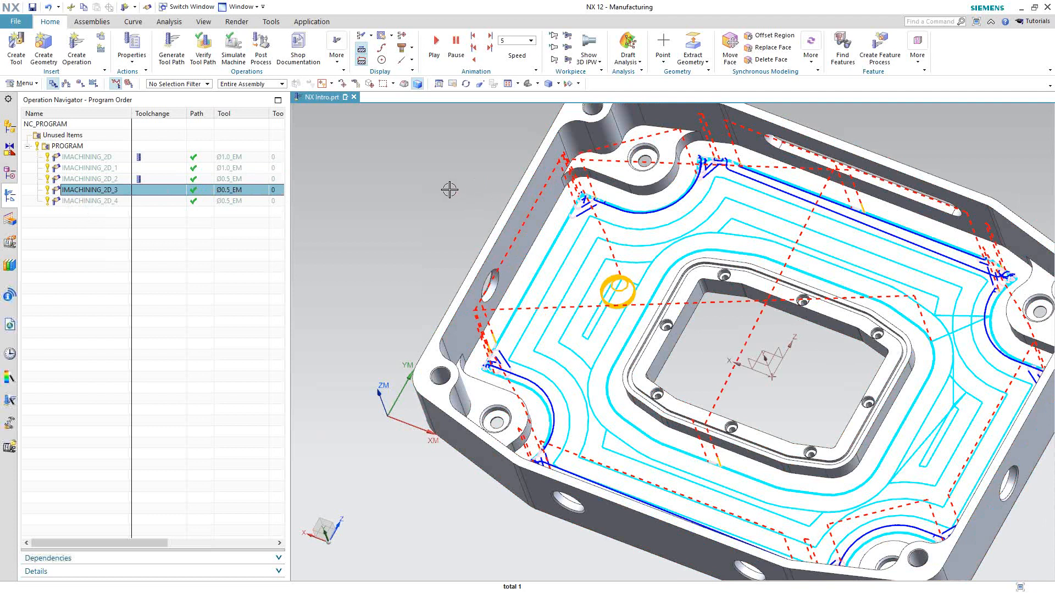
pyautogui.doubleClick(79, 191)
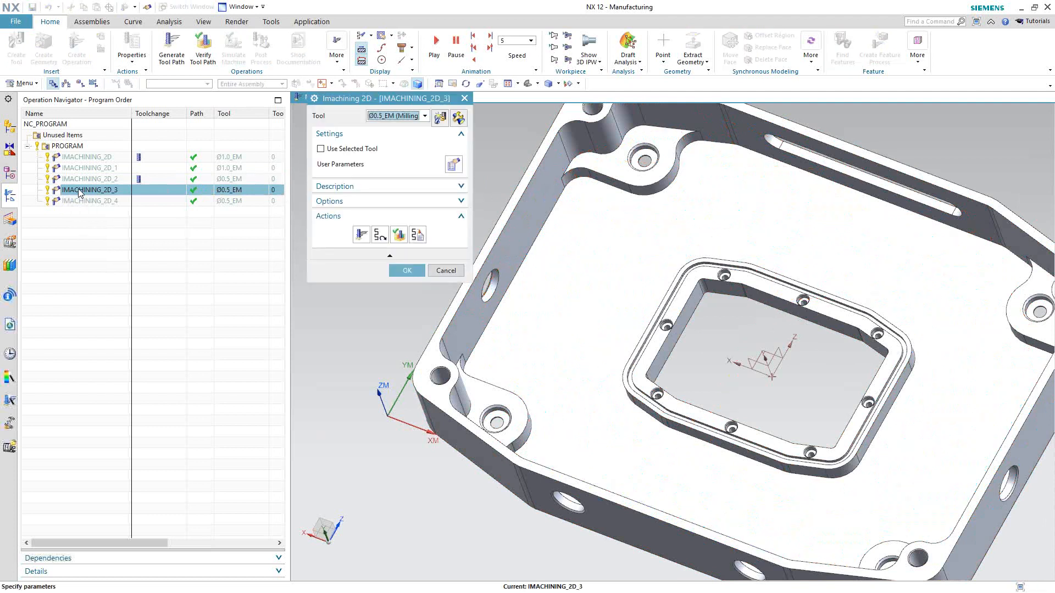
pyautogui.click(449, 162)
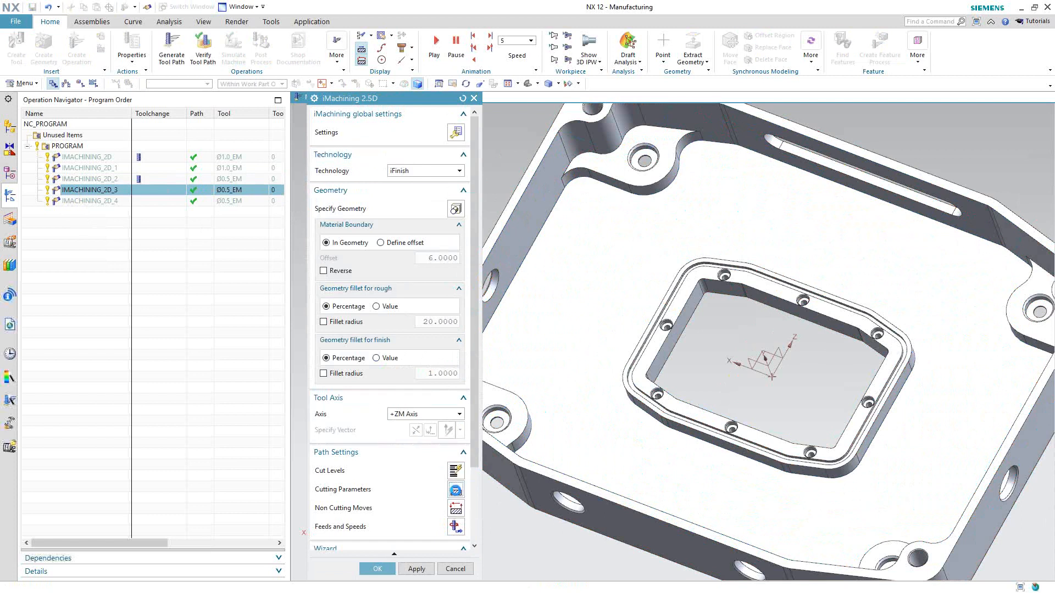
pyautogui.click(455, 490)
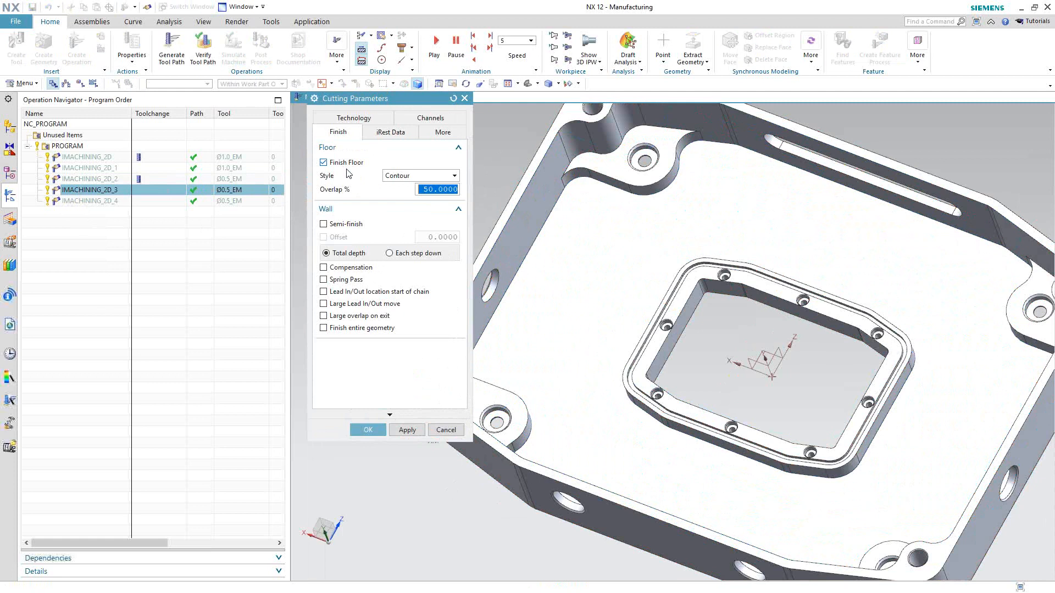
pyautogui.click(453, 177)
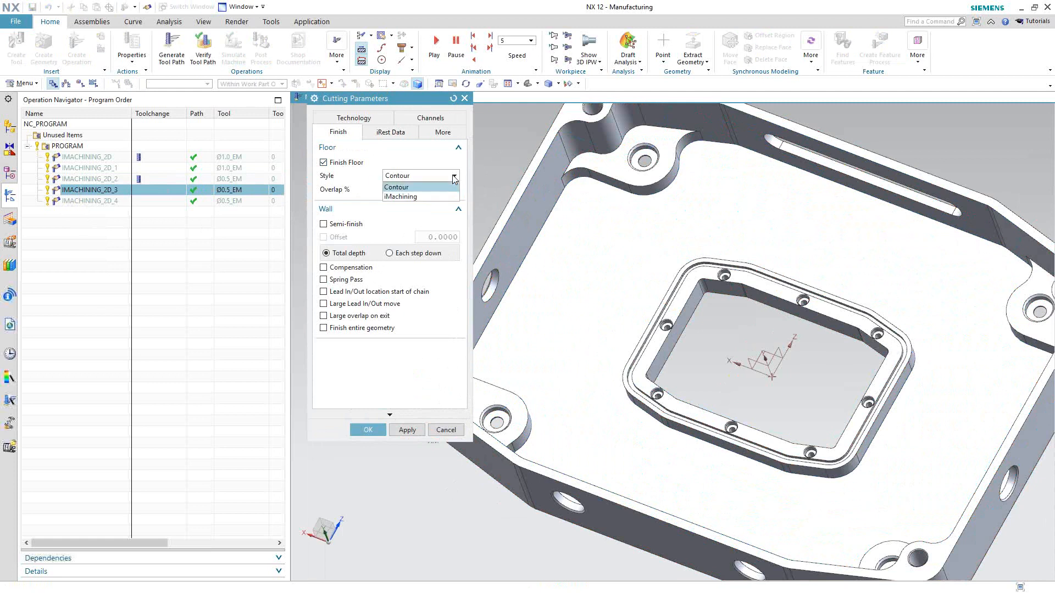
pyautogui.click(420, 147)
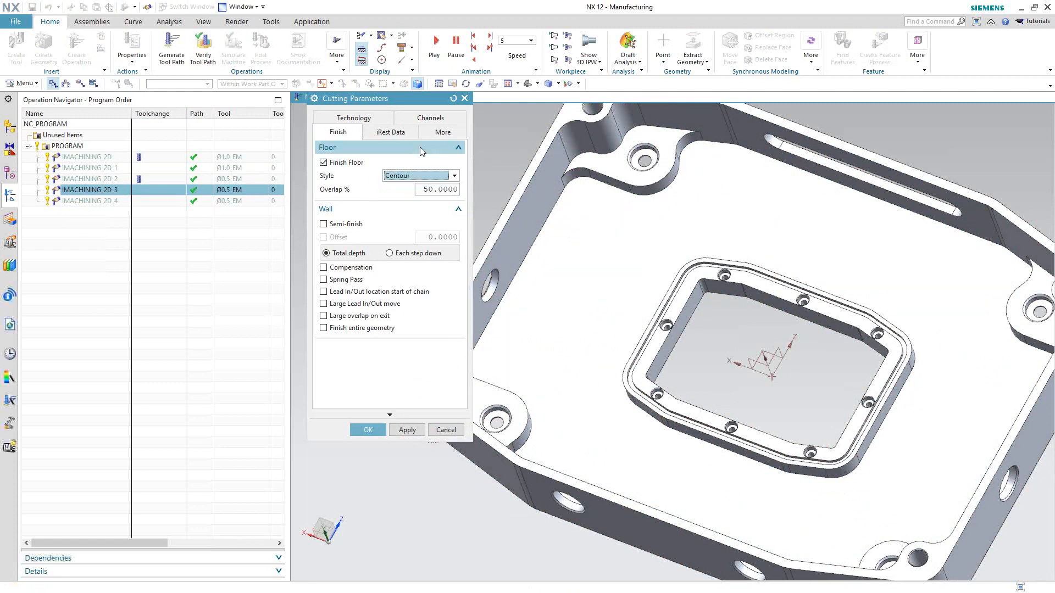
pyautogui.click(85, 192)
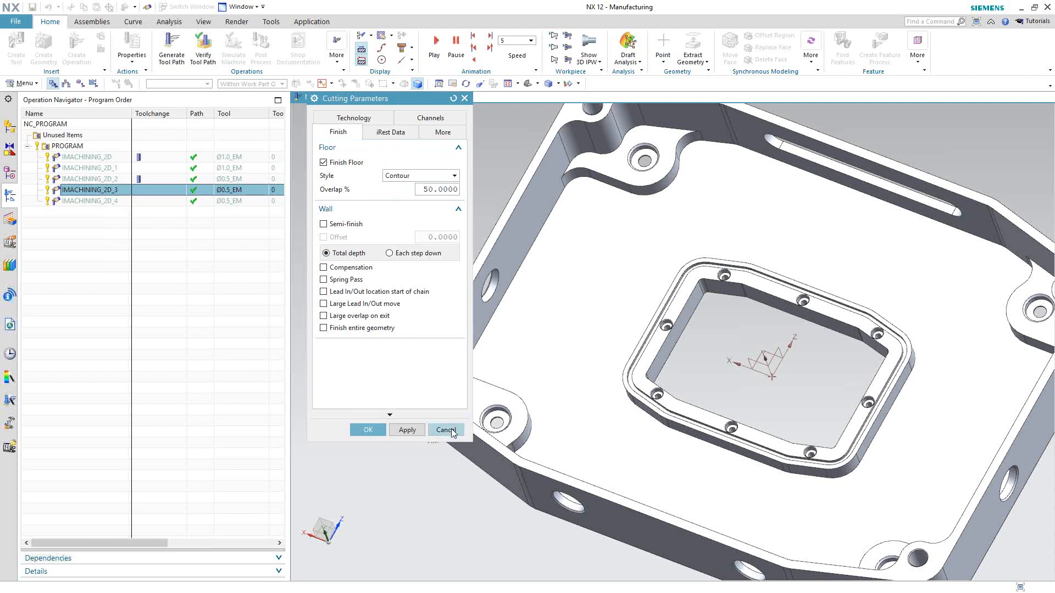
pyautogui.click(436, 174)
pyautogui.click(423, 163)
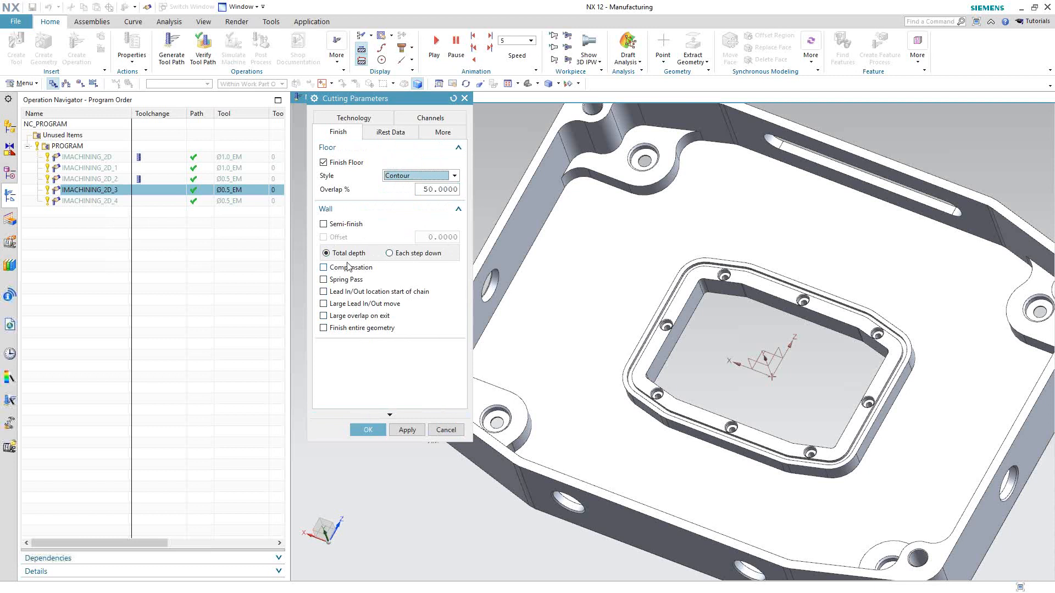
pyautogui.click(447, 430)
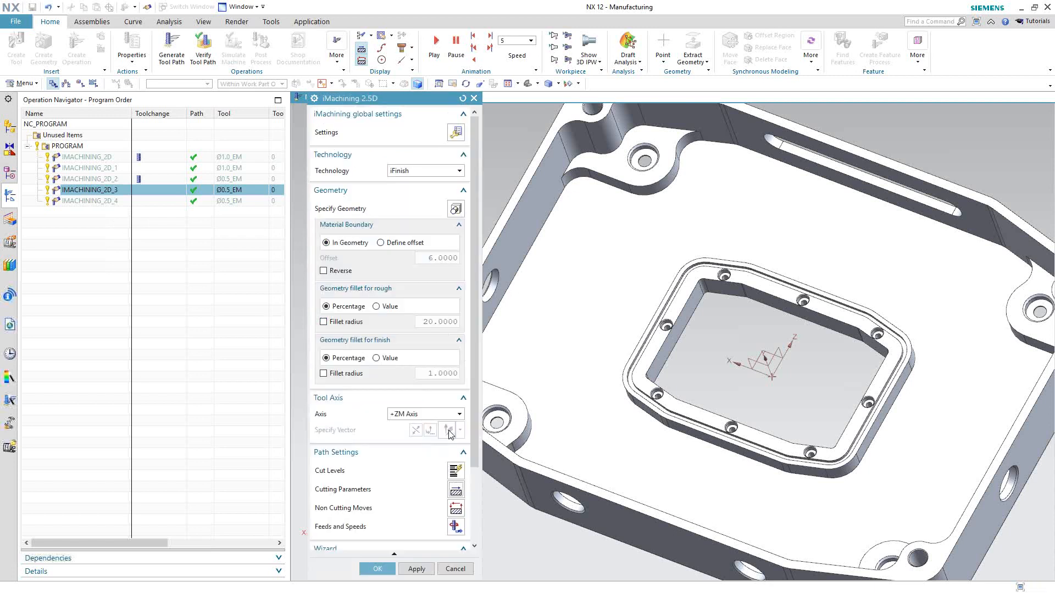
pyautogui.click(455, 570)
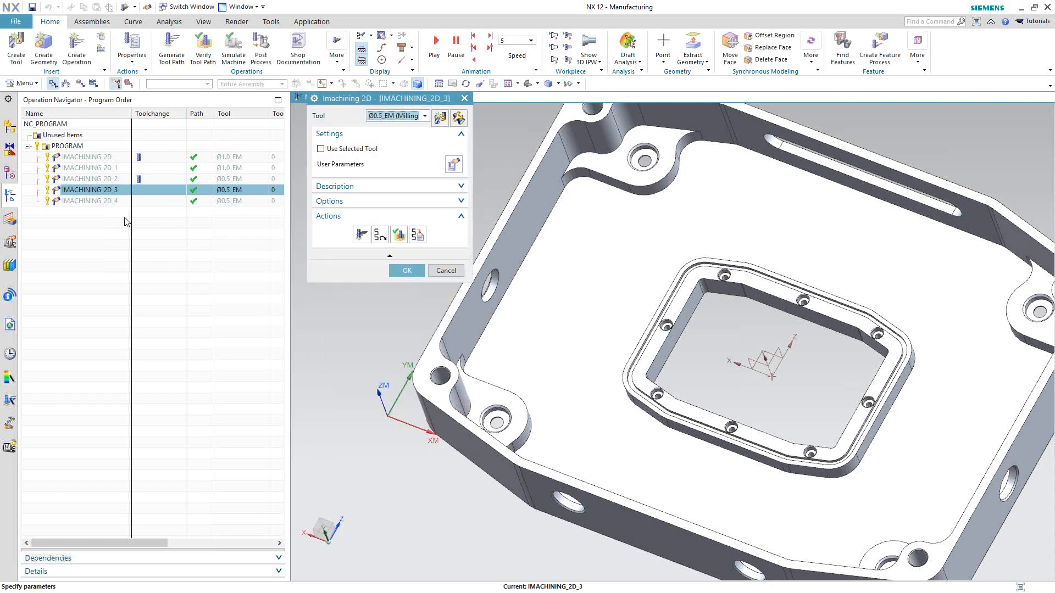
pyautogui.click(446, 270)
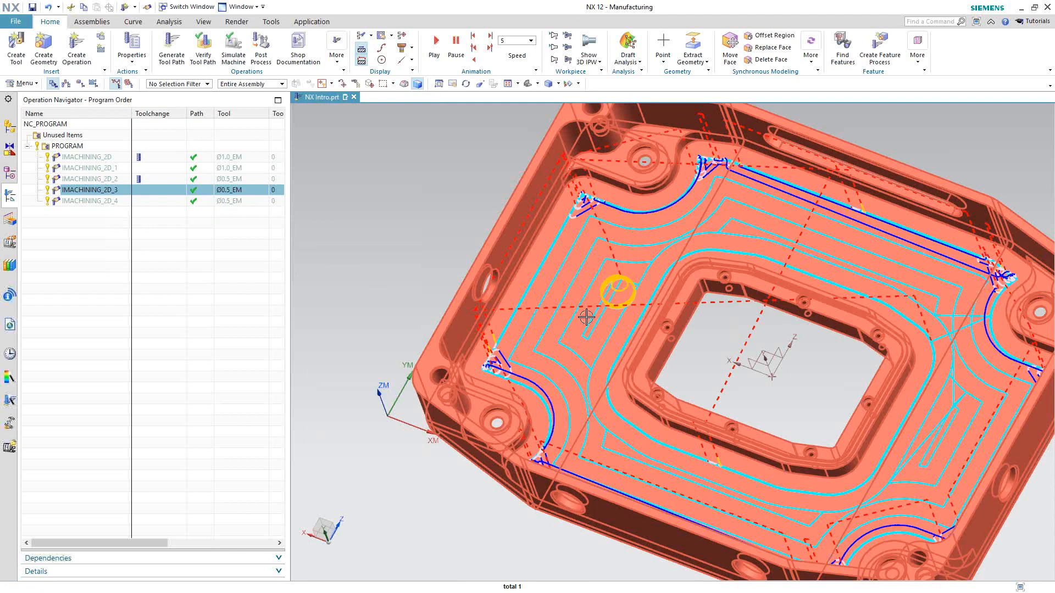
# Examine the IMACHINING_2D_3 finishing passes in the pocket corner, then clear the toolpath and inspect the corner boss.
pyautogui.scroll(10, 569, 214)
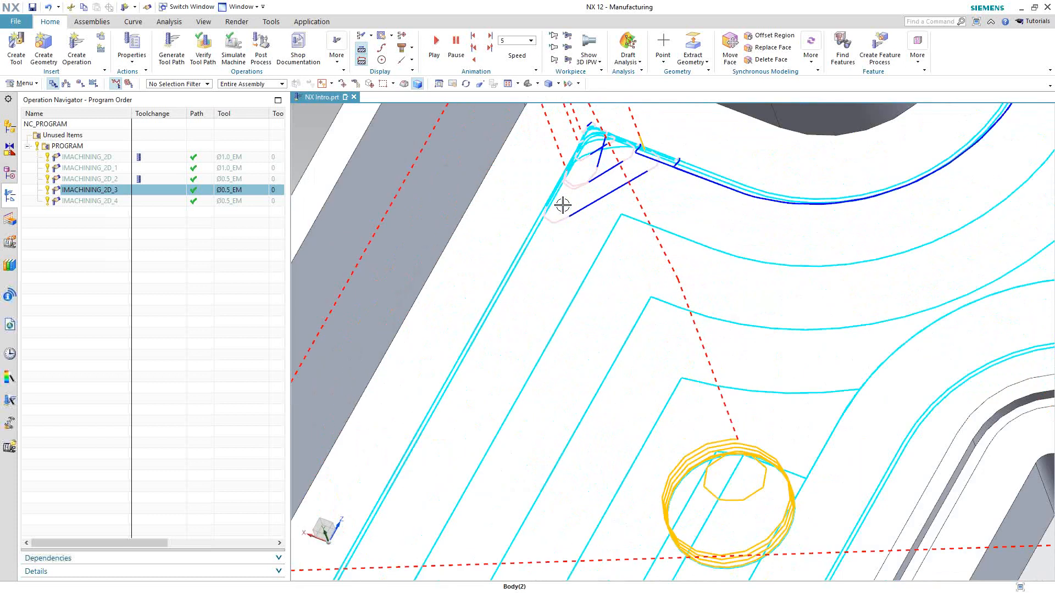
pyautogui.scroll(1, 551, 188)
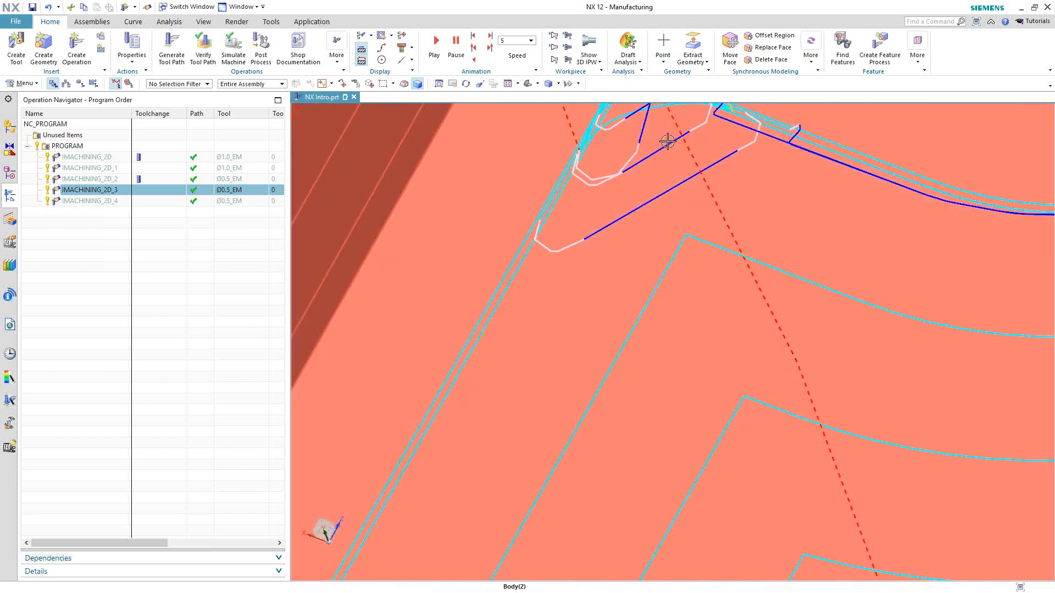
pyautogui.rightClick(676, 234)
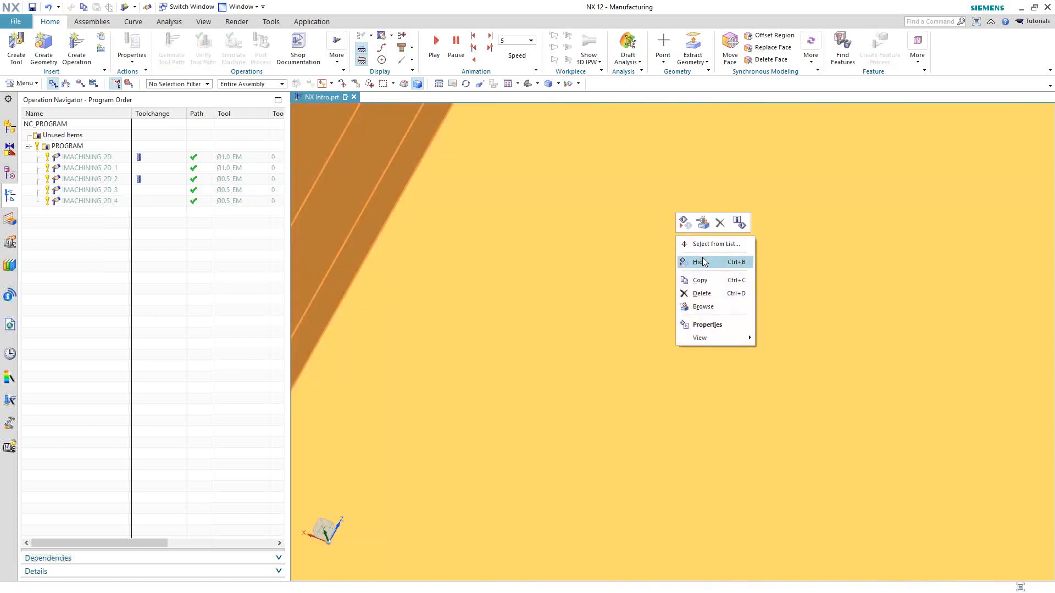
pyautogui.hotkey('ctrl', 'b')
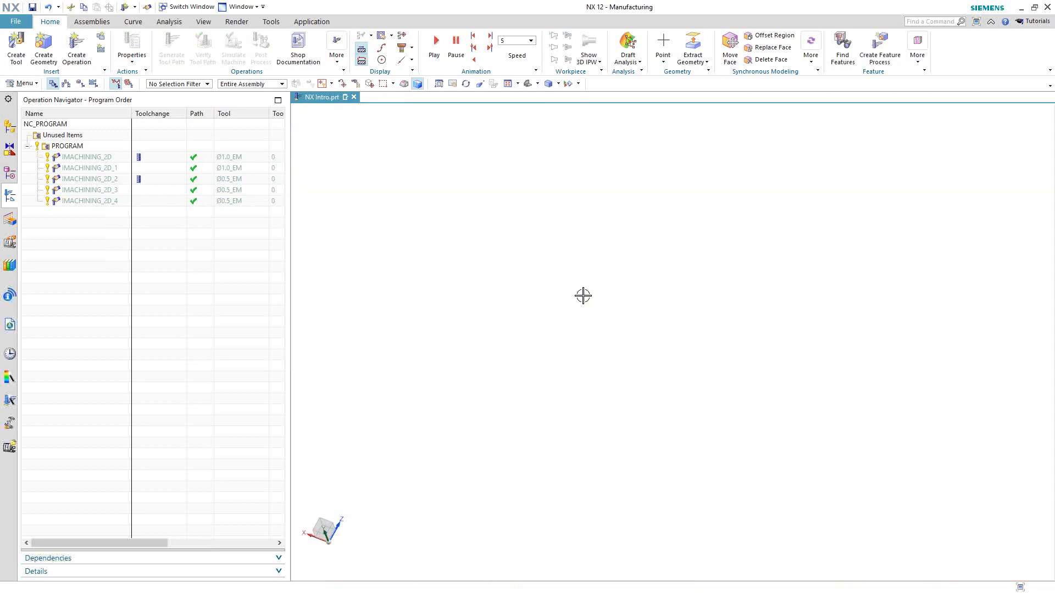
pyautogui.scroll(-10, 584, 302)
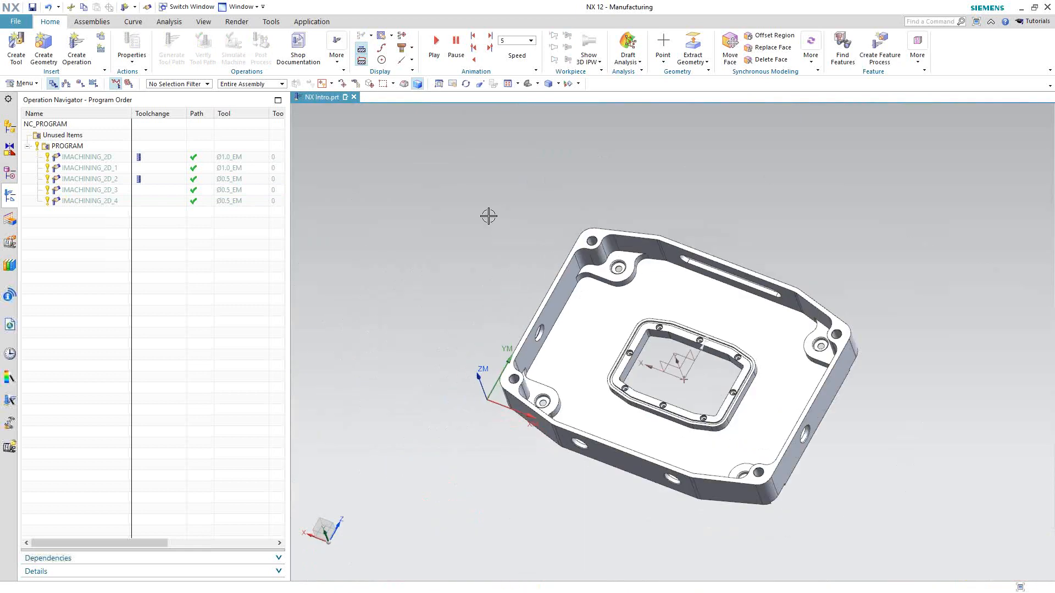
pyautogui.scroll(10, 563, 281)
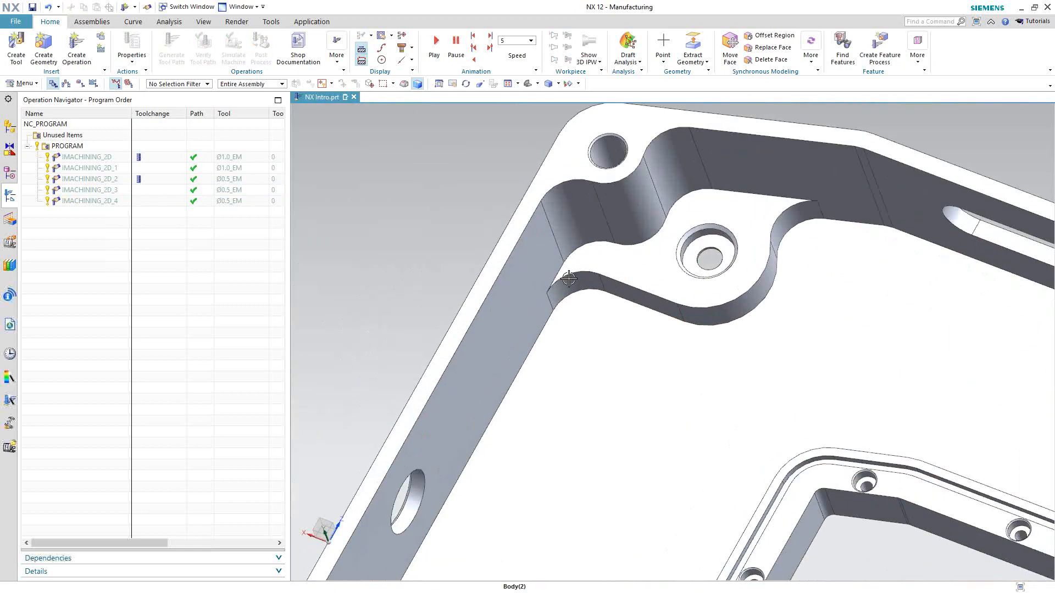
# Redisplay the IMACHINING_2D_3 toolpath, examine its corner cuts and floor passes beside the corner boss, and clear the display.
pyautogui.doubleClick(98, 191)
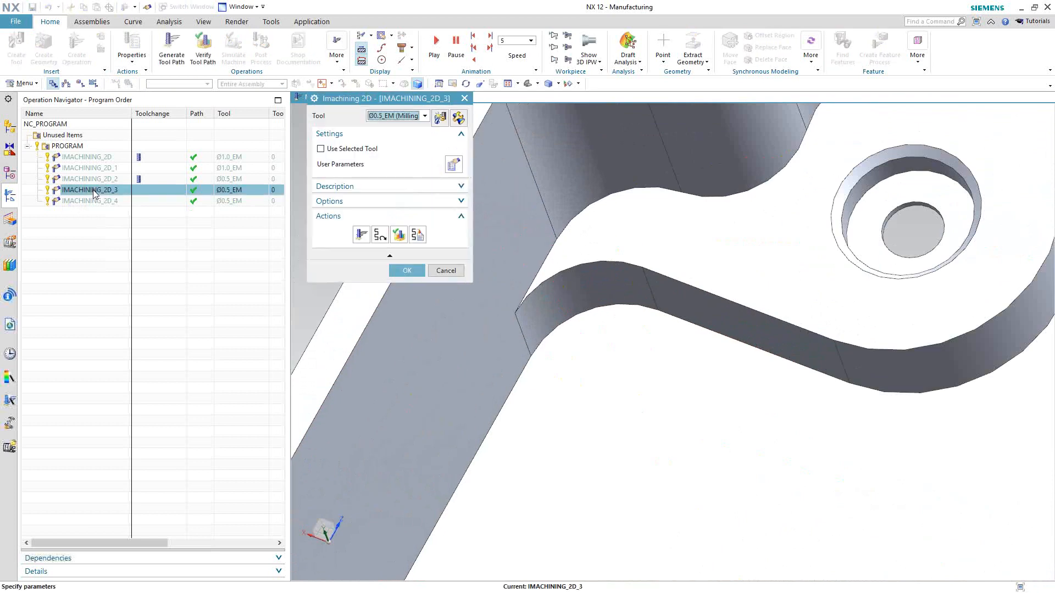
pyautogui.click(436, 270)
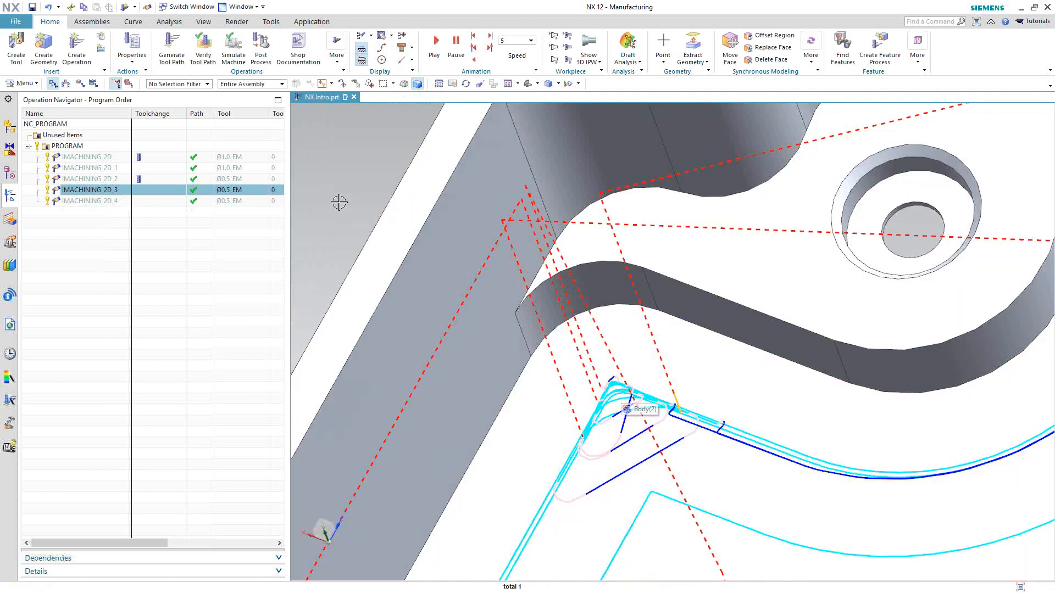
pyautogui.click(342, 193)
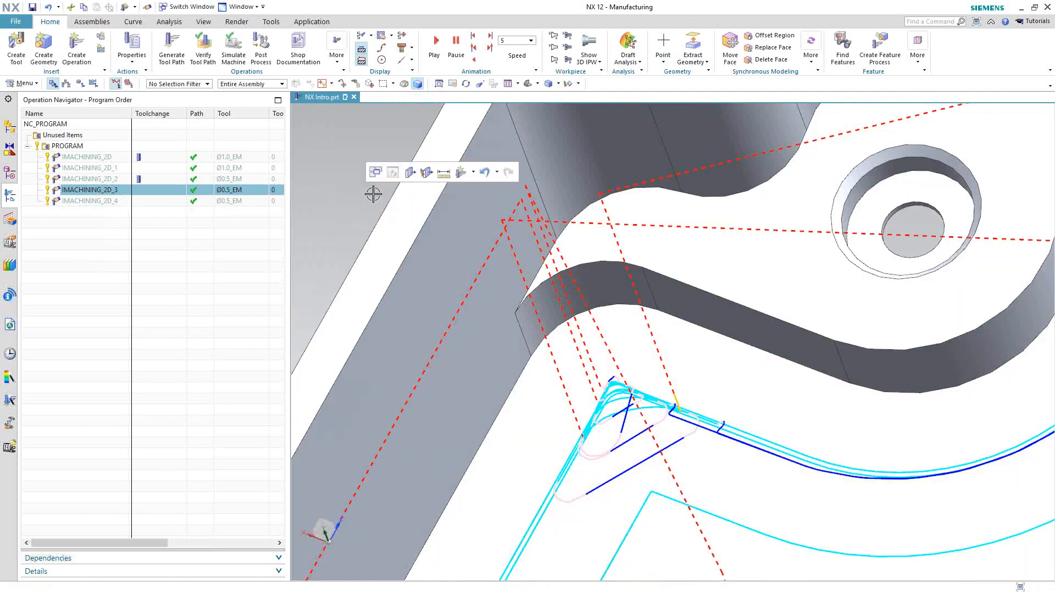
pyautogui.scroll(-3, 473, 334)
pyautogui.scroll(-4, 535, 360)
pyautogui.press('Escape')
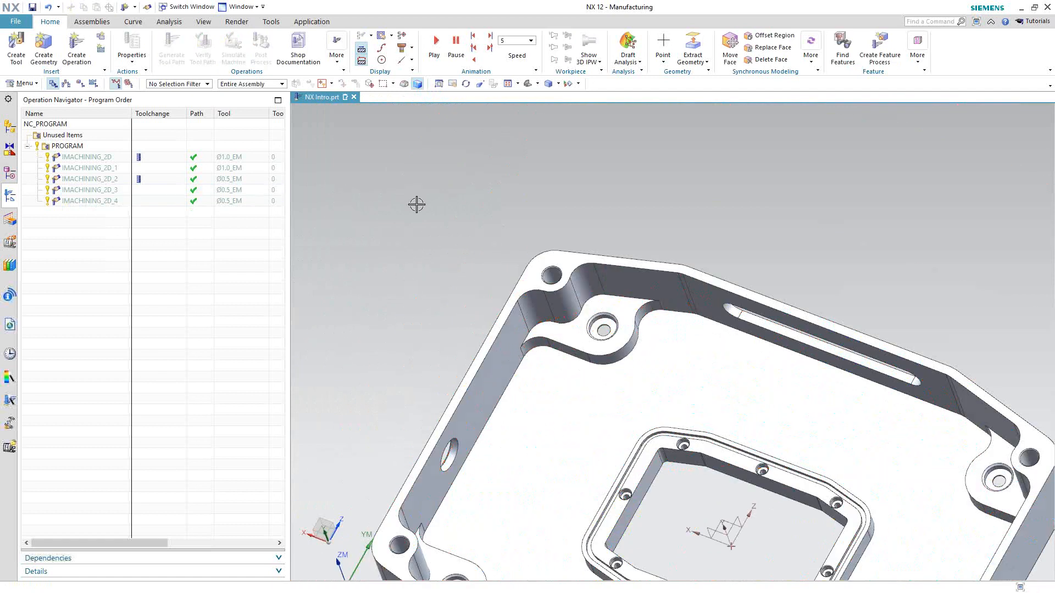
pyautogui.click(113, 190)
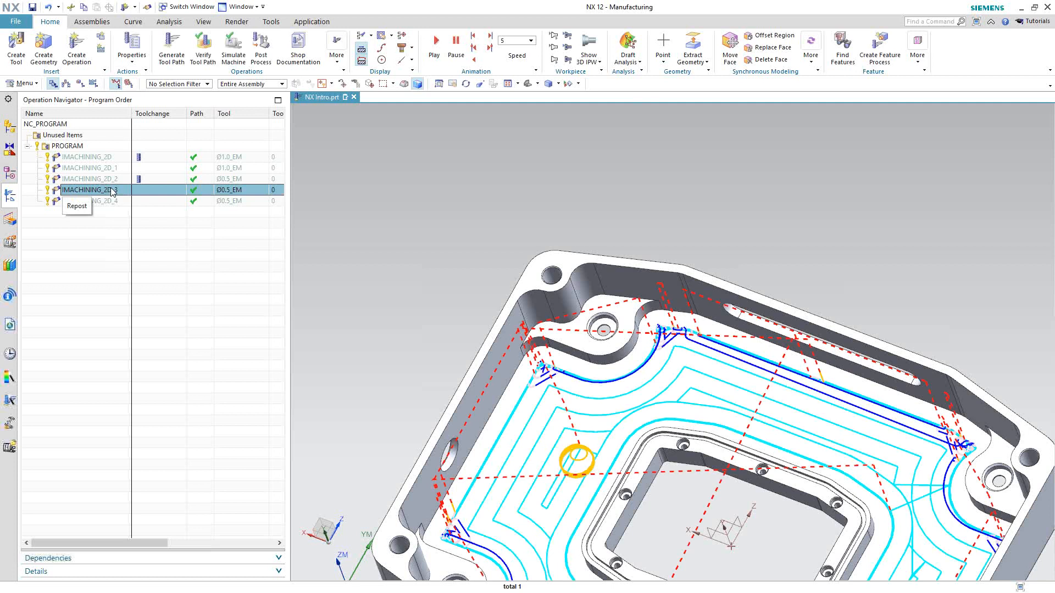
pyautogui.click(348, 201)
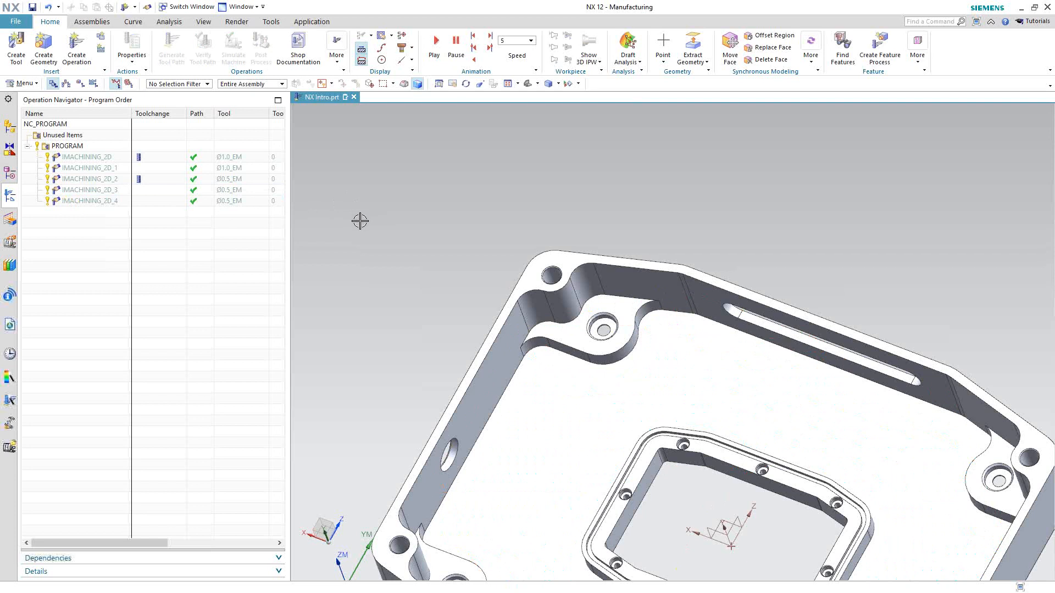
# Check the technology type of IMACHINING_2D_4 and its floor, wall and technology cutting parameters, and exit without changing them.
pyautogui.doubleClick(90, 201)
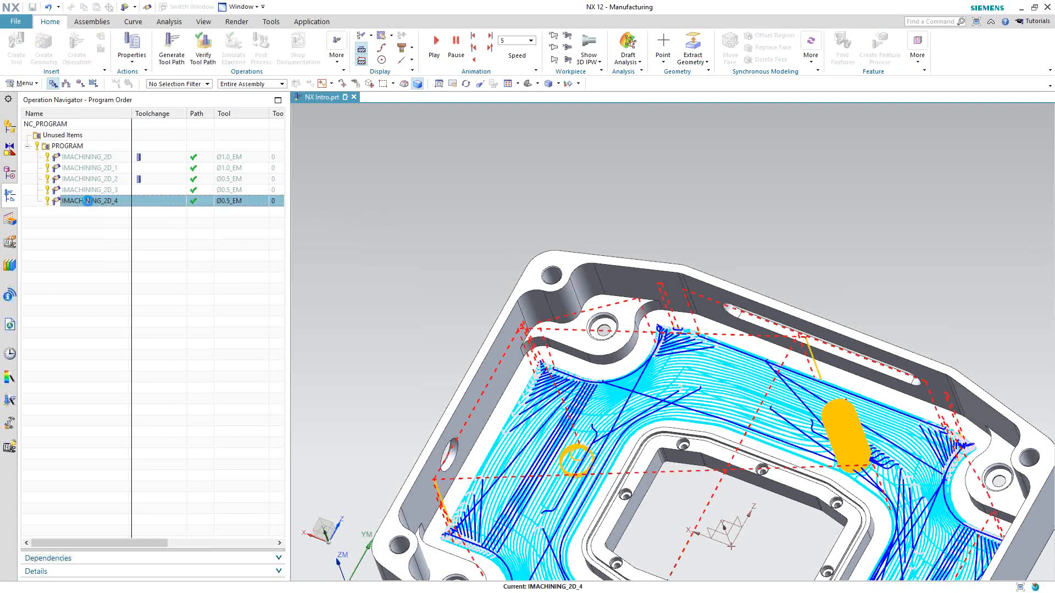
pyautogui.click(454, 164)
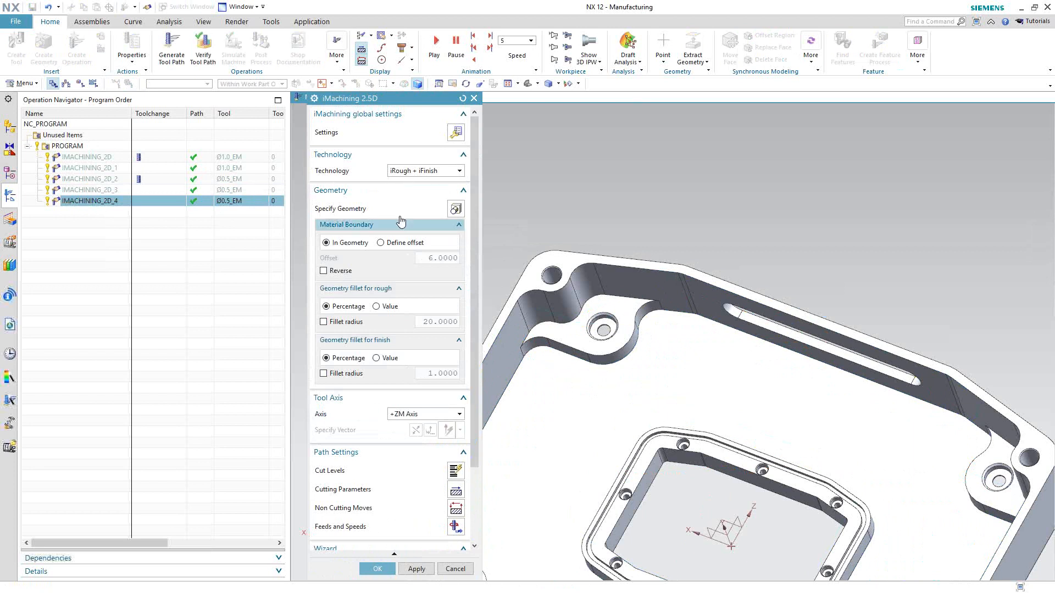
pyautogui.click(455, 491)
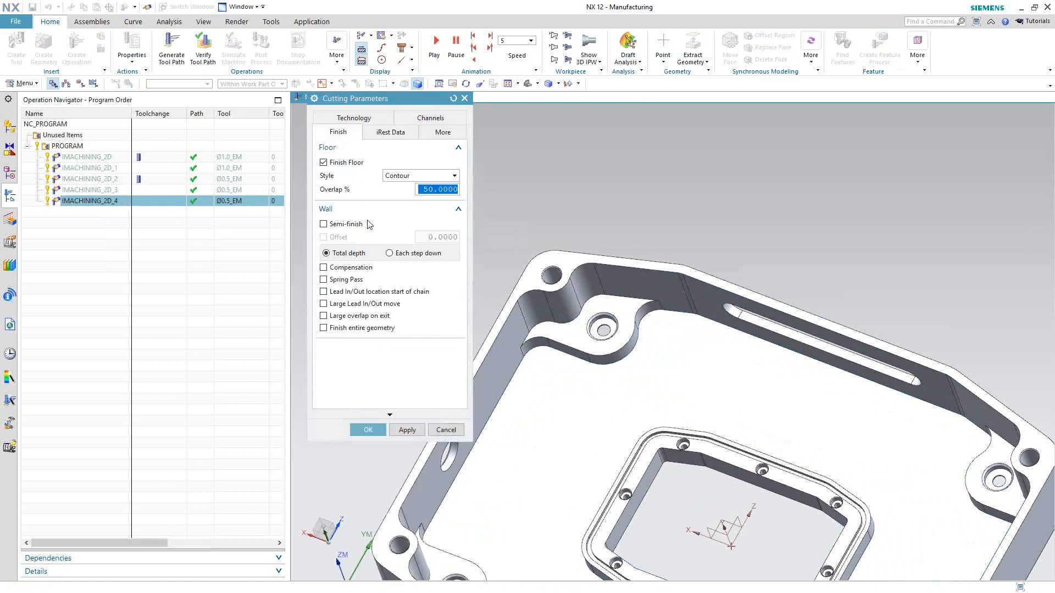
pyautogui.click(354, 118)
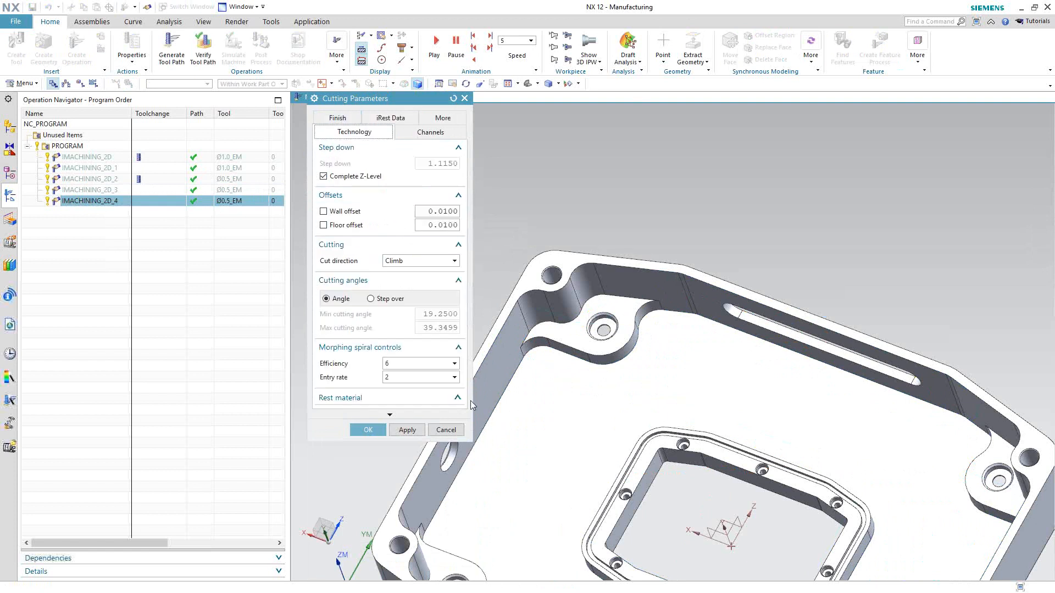
pyautogui.click(446, 430)
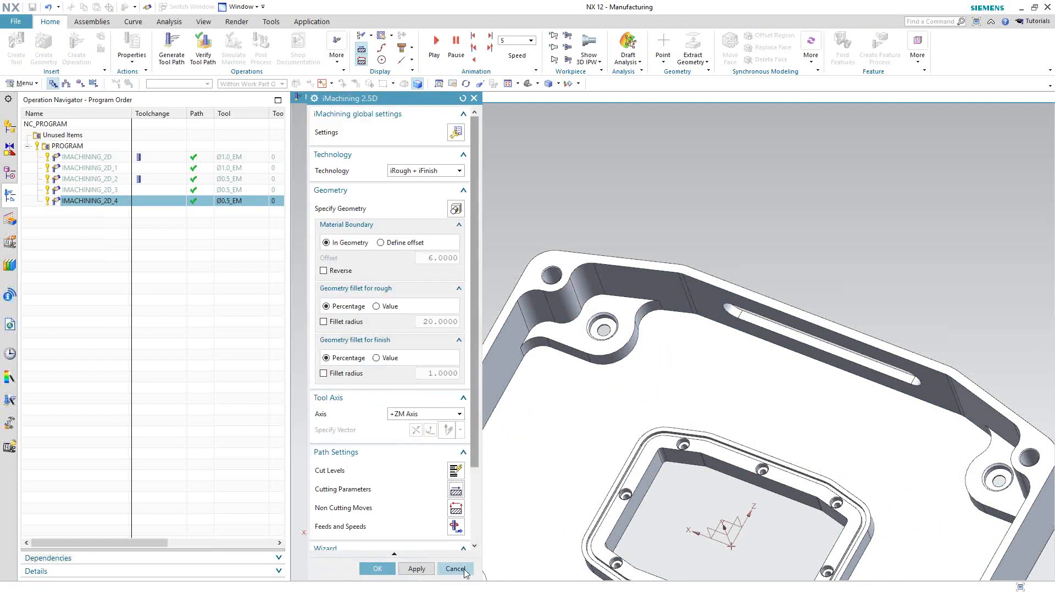
pyautogui.click(446, 270)
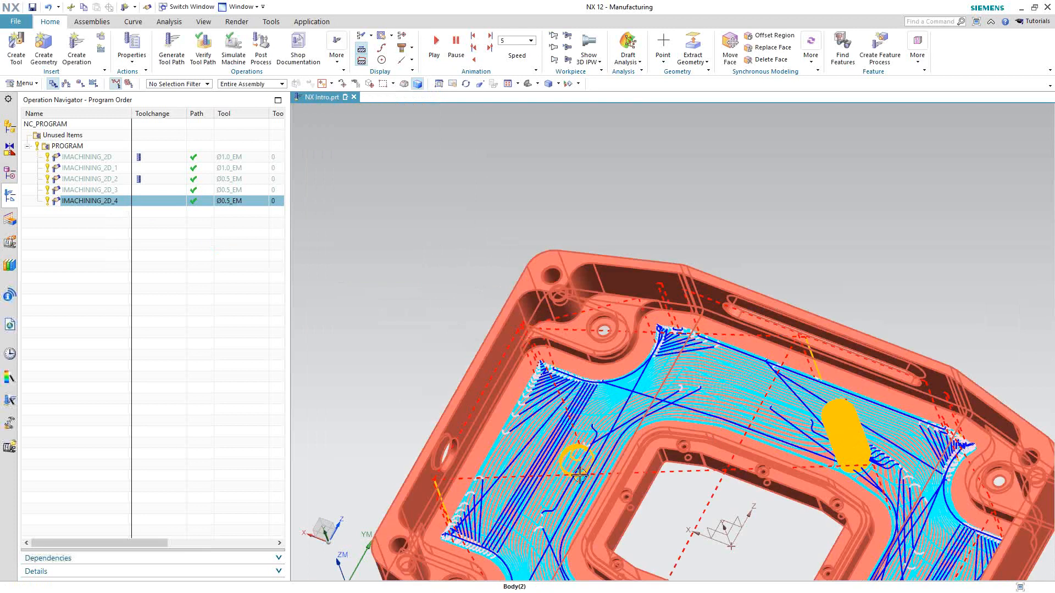
# Examine the IMACHINING_2D_4 toolpath across the pocket floor and beside the corner boss, and clear the display.
pyautogui.scroll(-1, 549, 344)
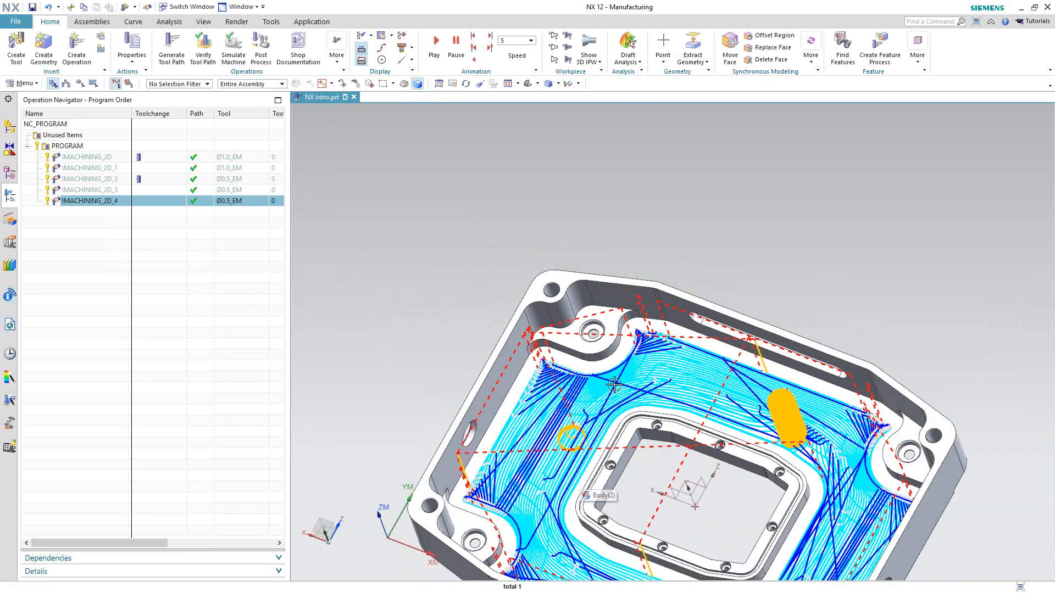
pyautogui.scroll(5, 753, 249)
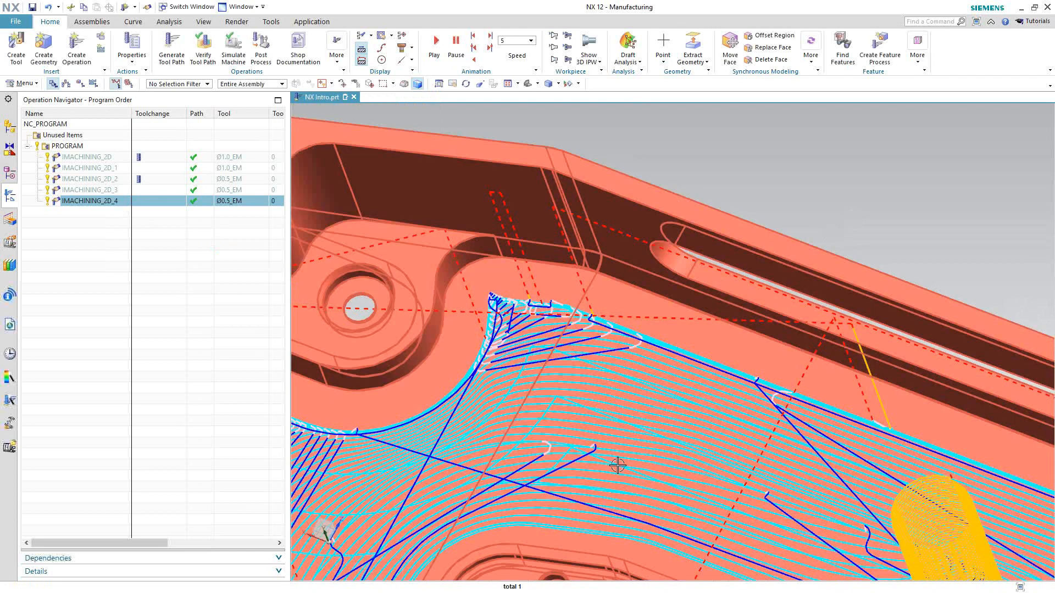
pyautogui.scroll(-10, 868, 198)
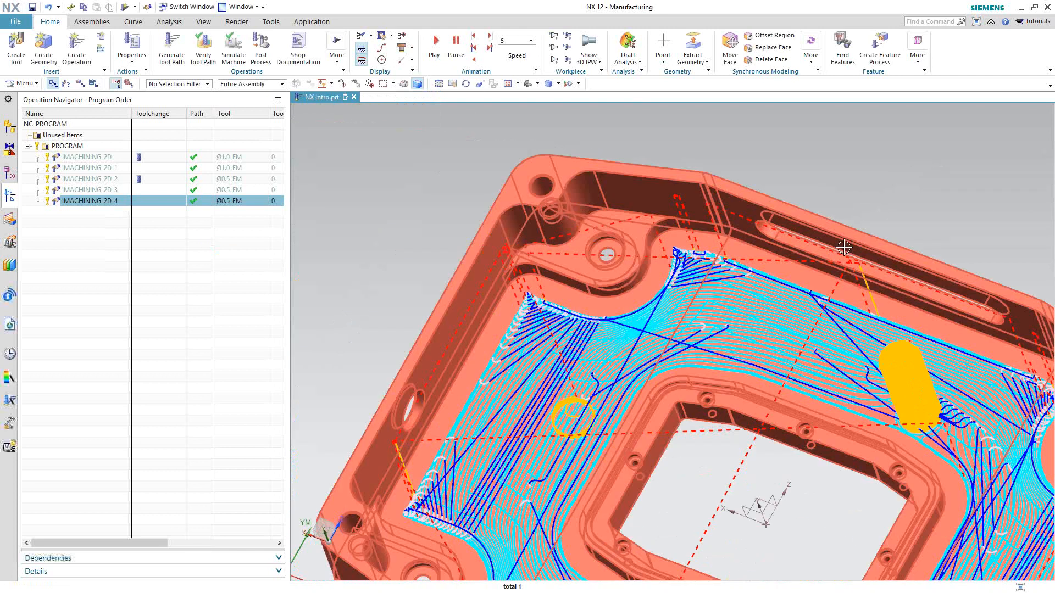
pyautogui.click(582, 225)
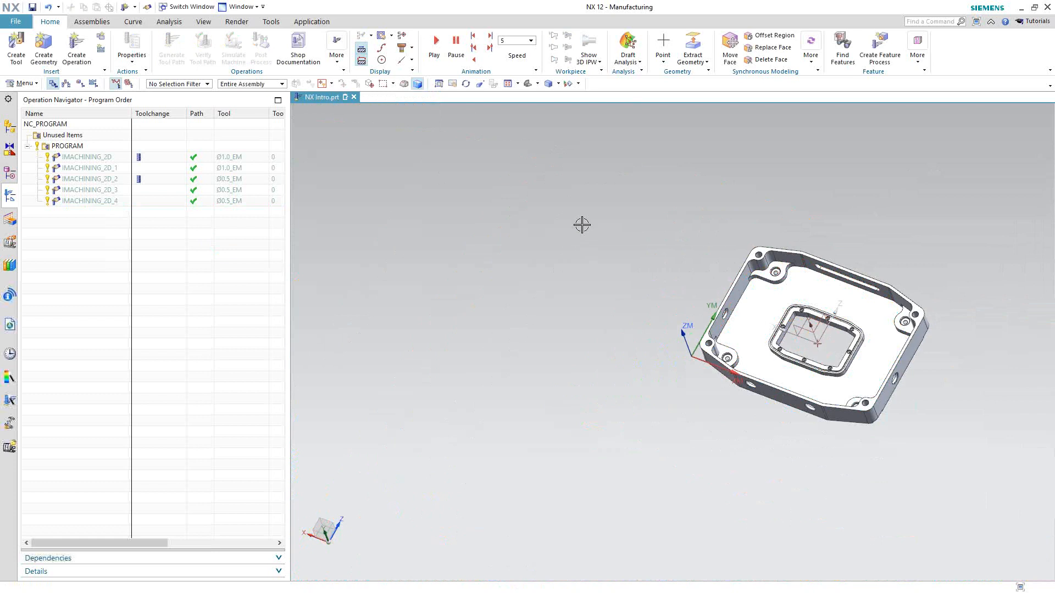